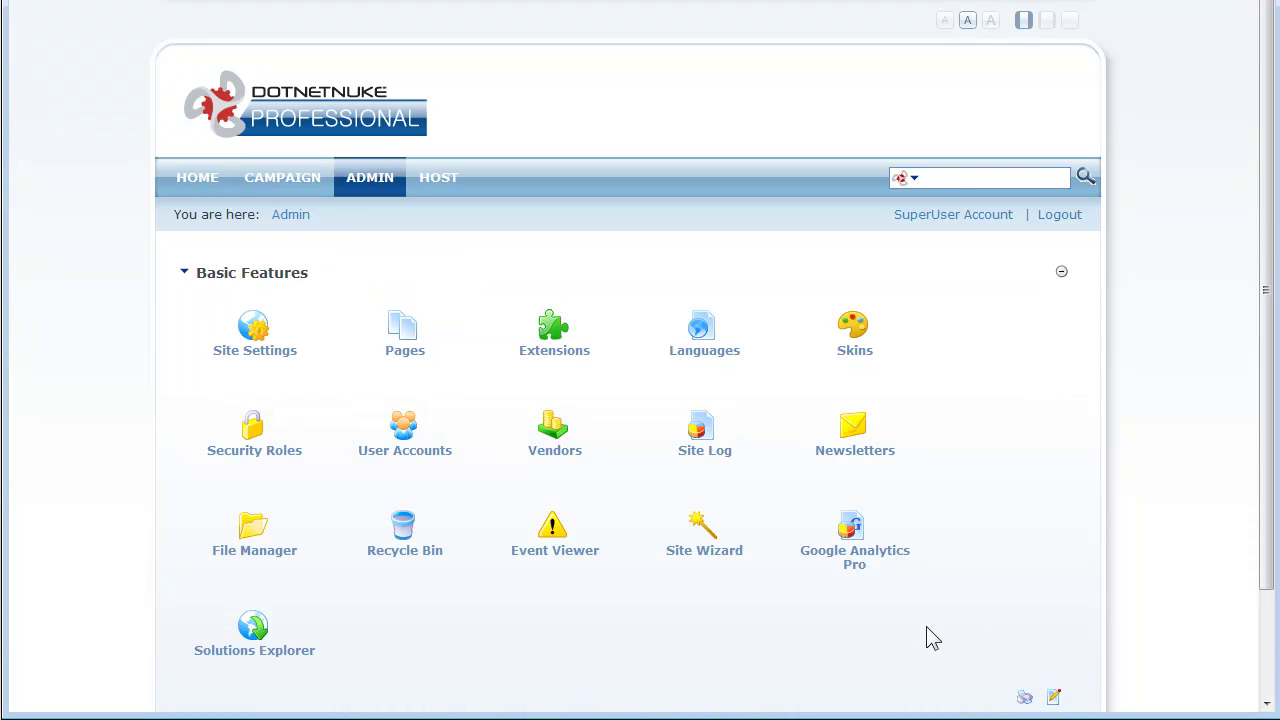
Step: Open Google Analytics Pro from the Admin page and check the existing tracking ID
{"action": "left_click", "coordinate": [872, 562]}
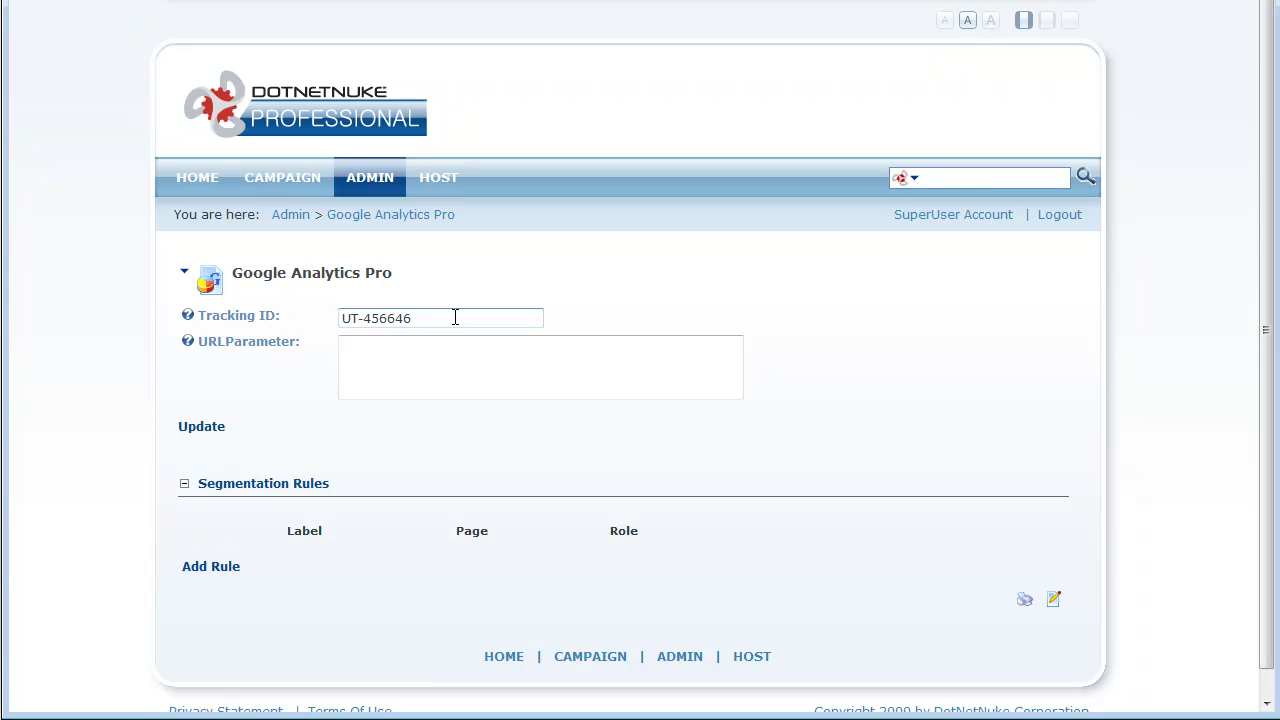
{"action": "left_click_drag", "start_coordinate": [455, 317], "coordinate": [313, 295]}
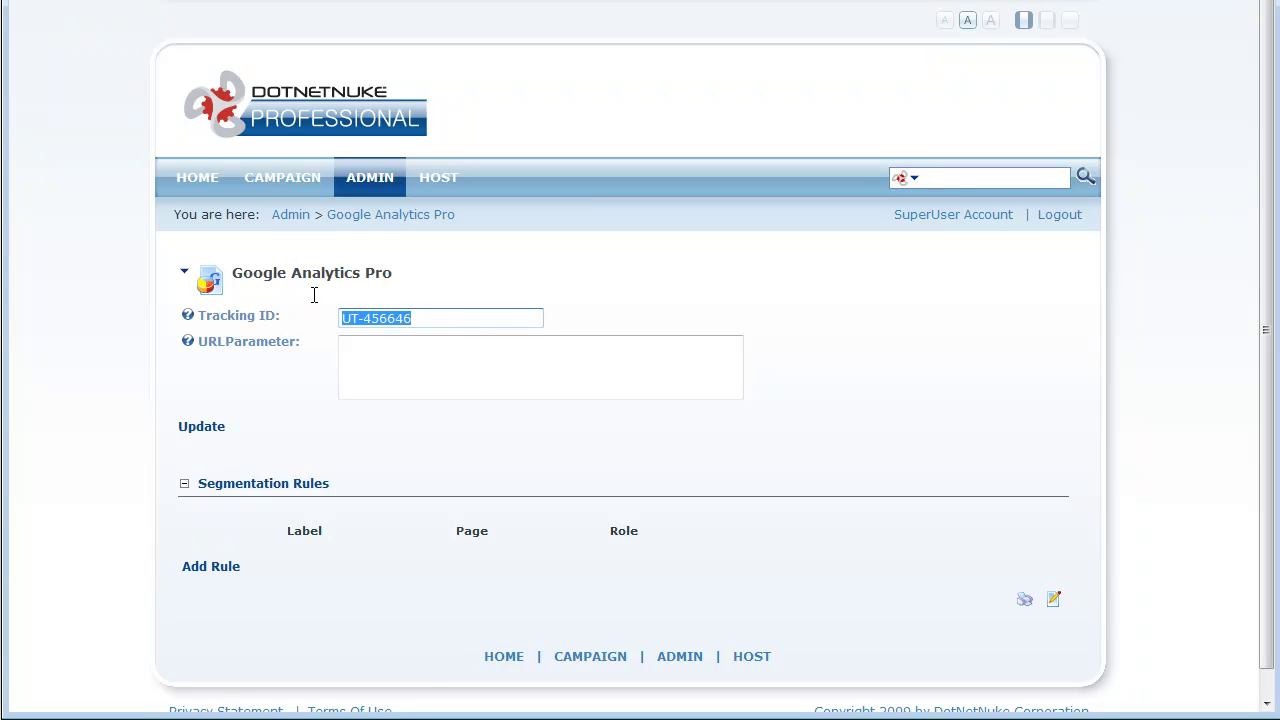
{"action": "left_click", "coordinate": [313, 295]}
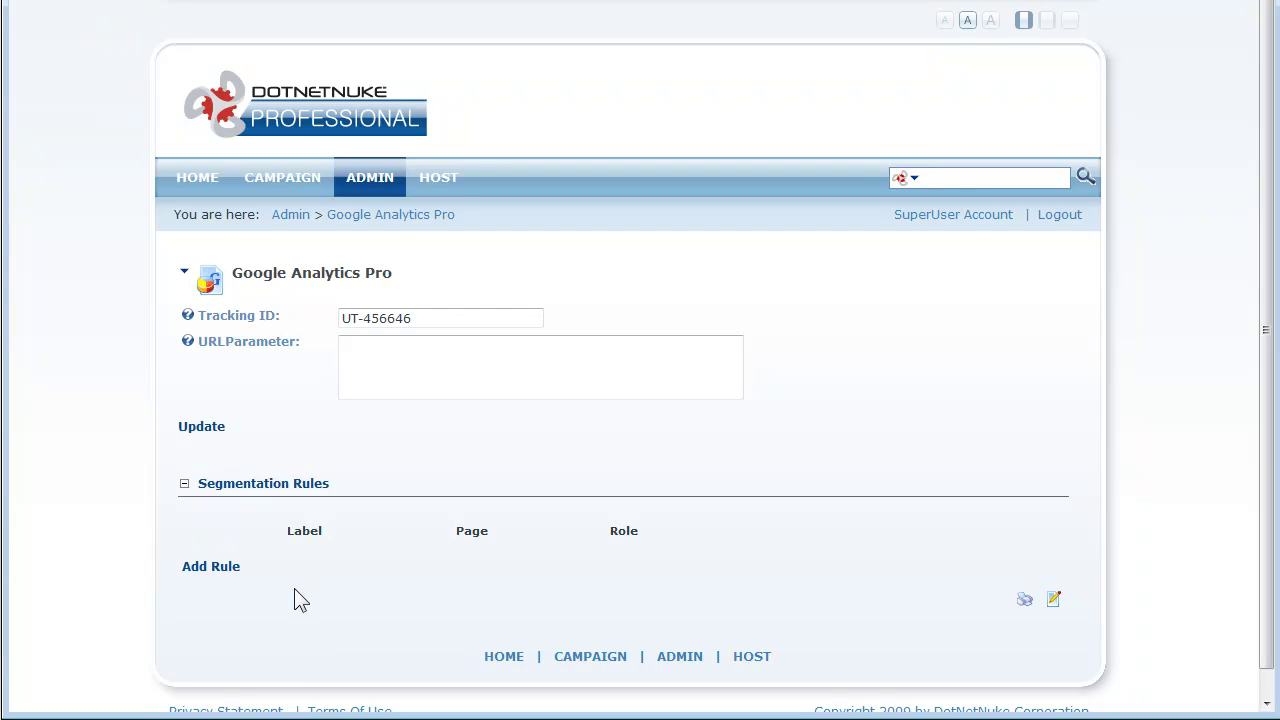
Step: Save a 'Registered' rule for the Campaign page and Registered Users role, then go Home
{"action": "left_click", "coordinate": [228, 574]}
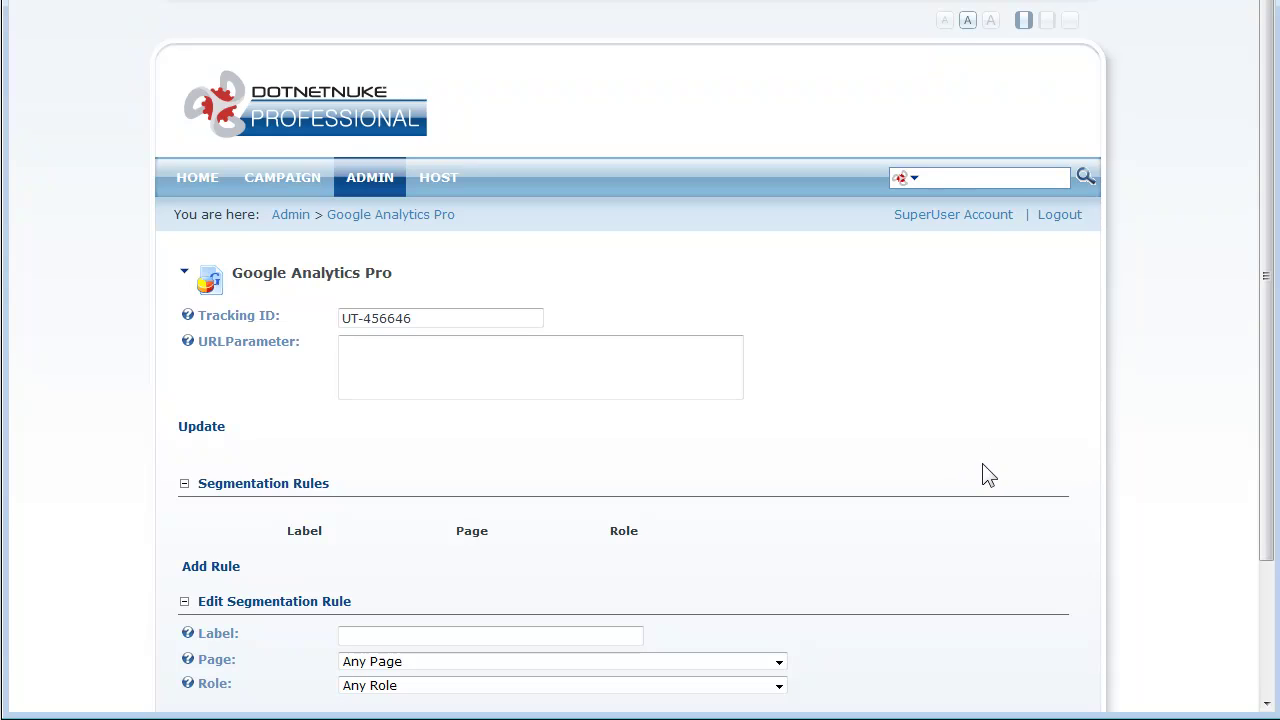
{"action": "scroll", "coordinate": [983, 470], "scroll_direction": "down", "scroll_amount": 3}
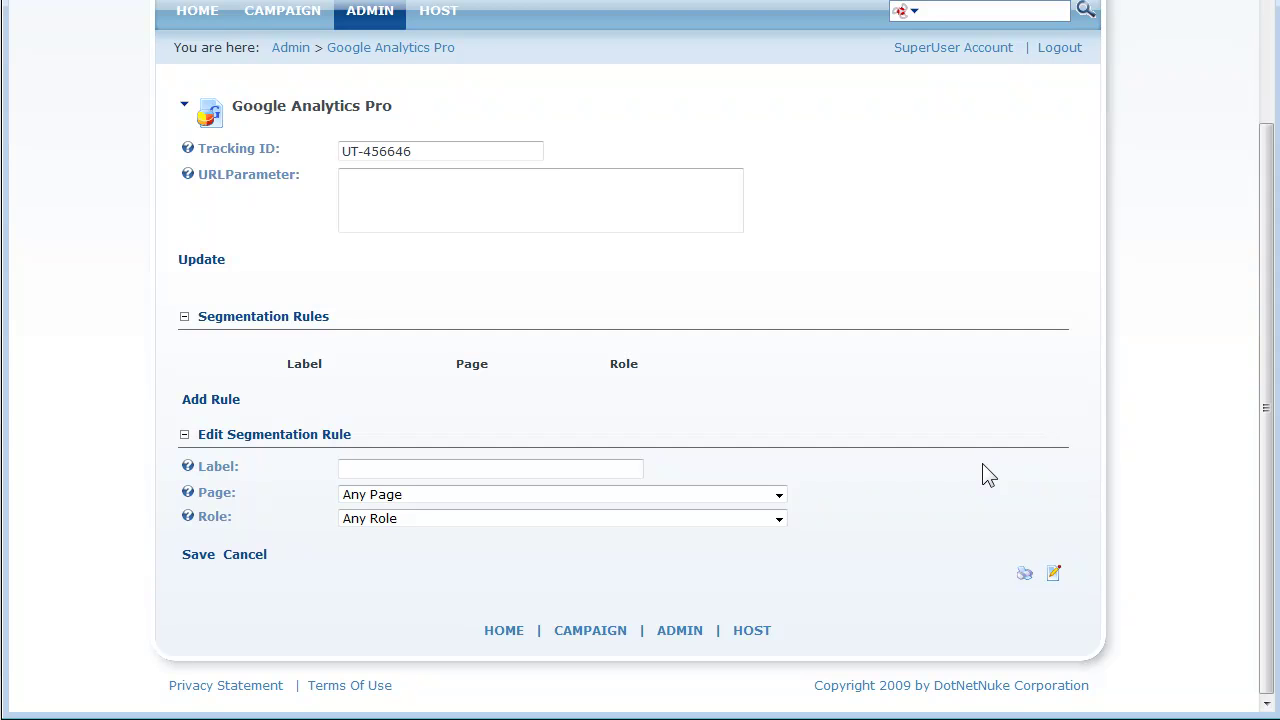
{"action": "left_click", "coordinate": [598, 463]}
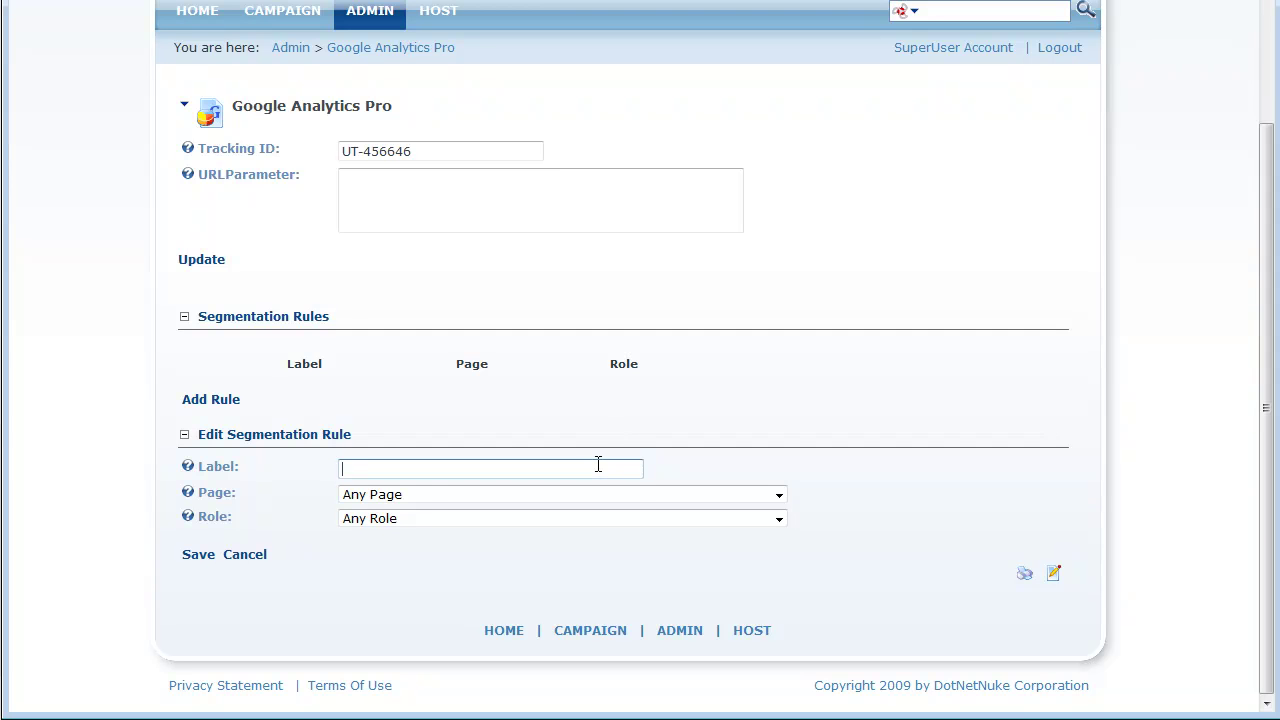
{"action": "type", "text": "Registered"}
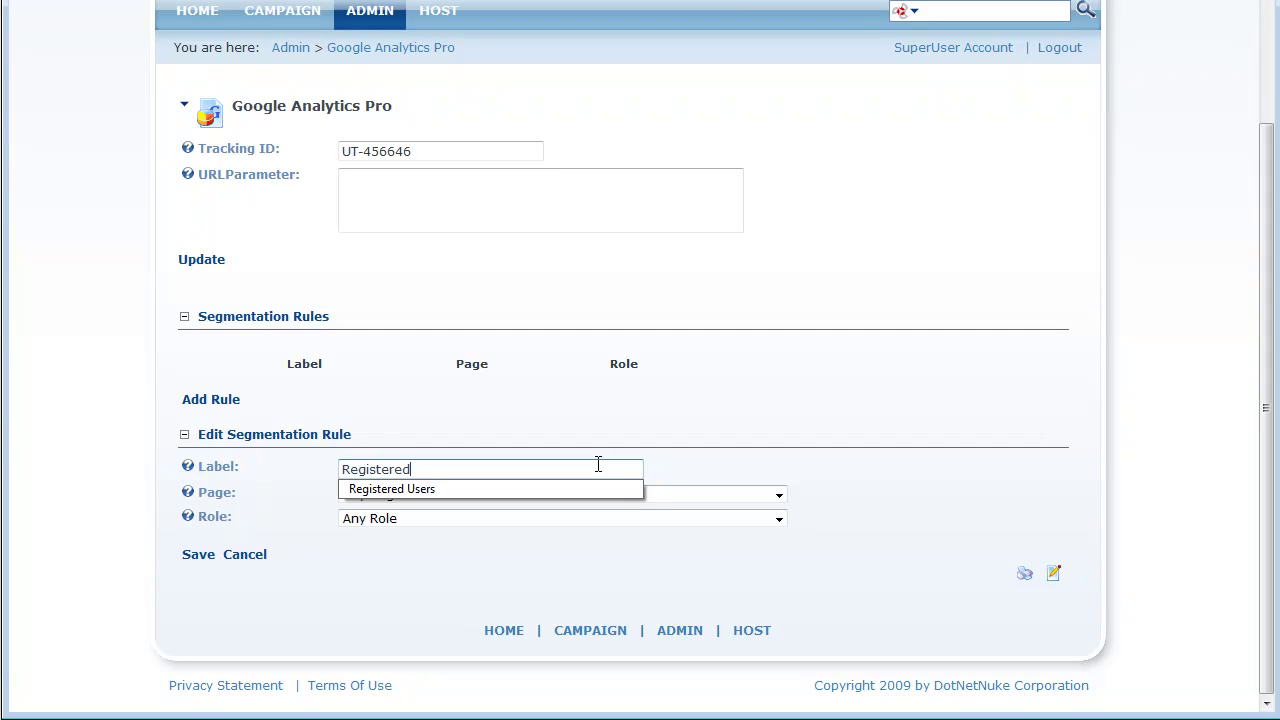
{"action": "key", "text": "Escape"}
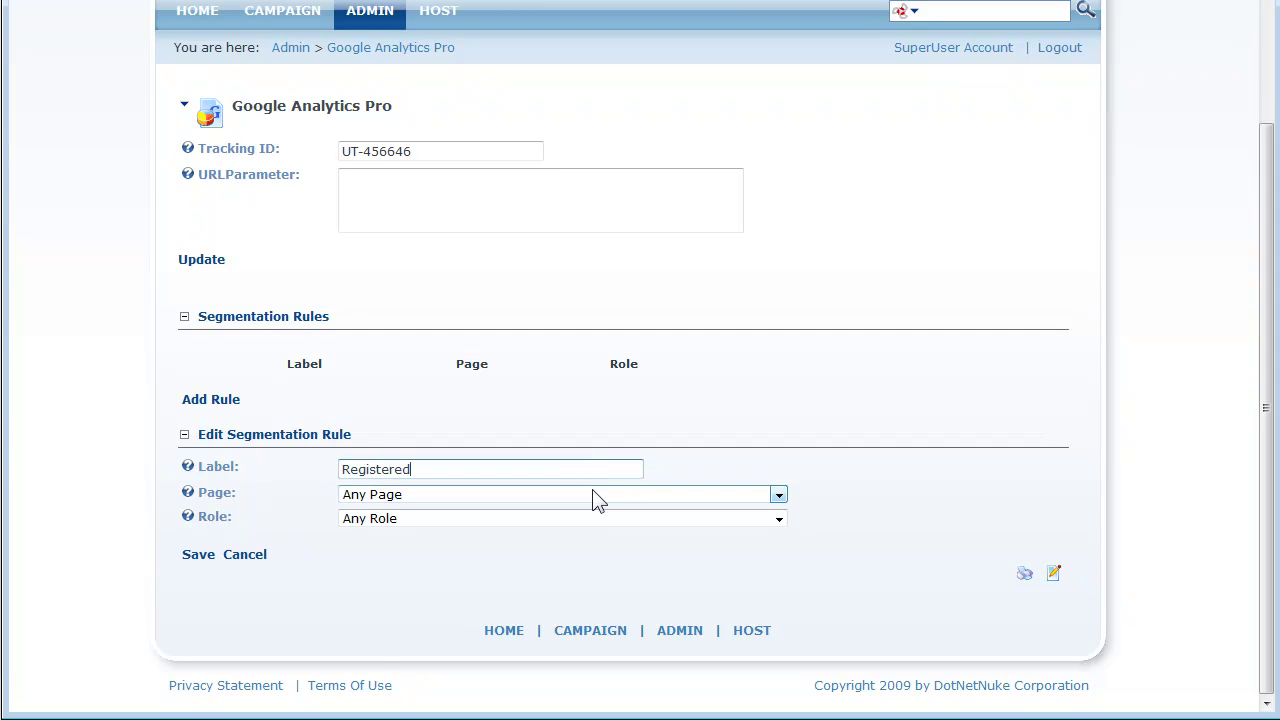
{"action": "left_click", "coordinate": [594, 494]}
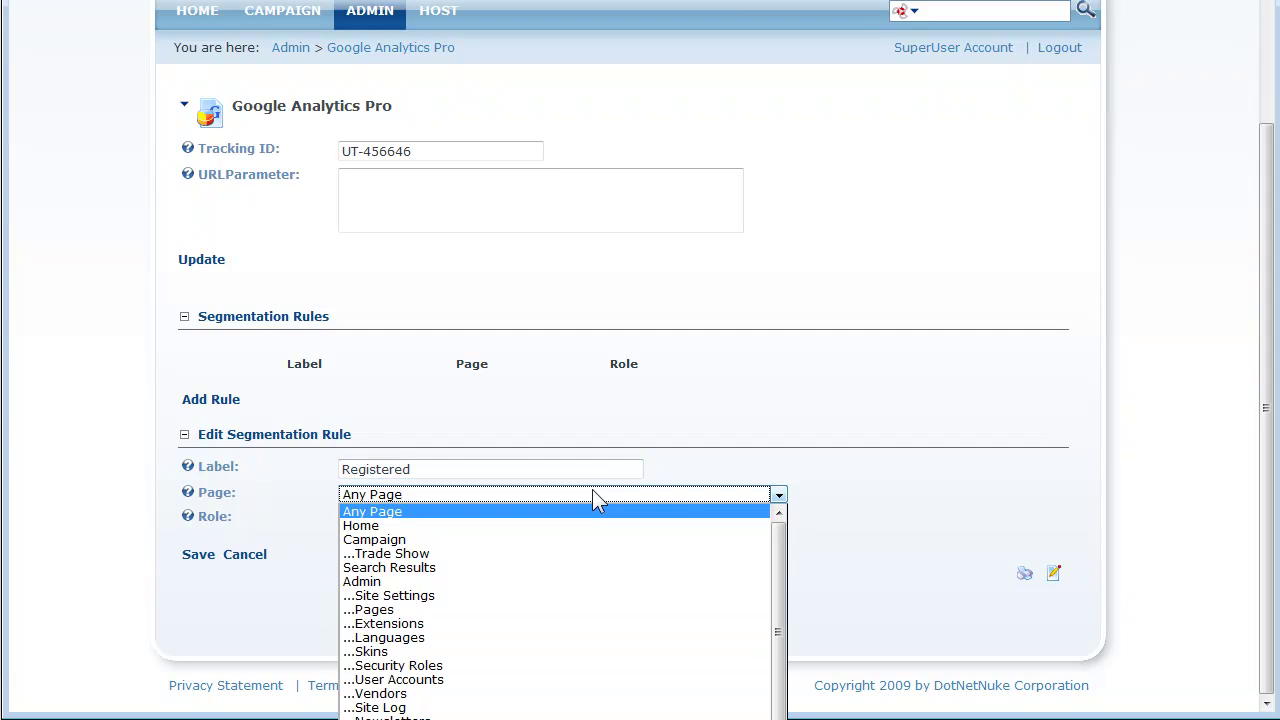
{"action": "left_click", "coordinate": [573, 539]}
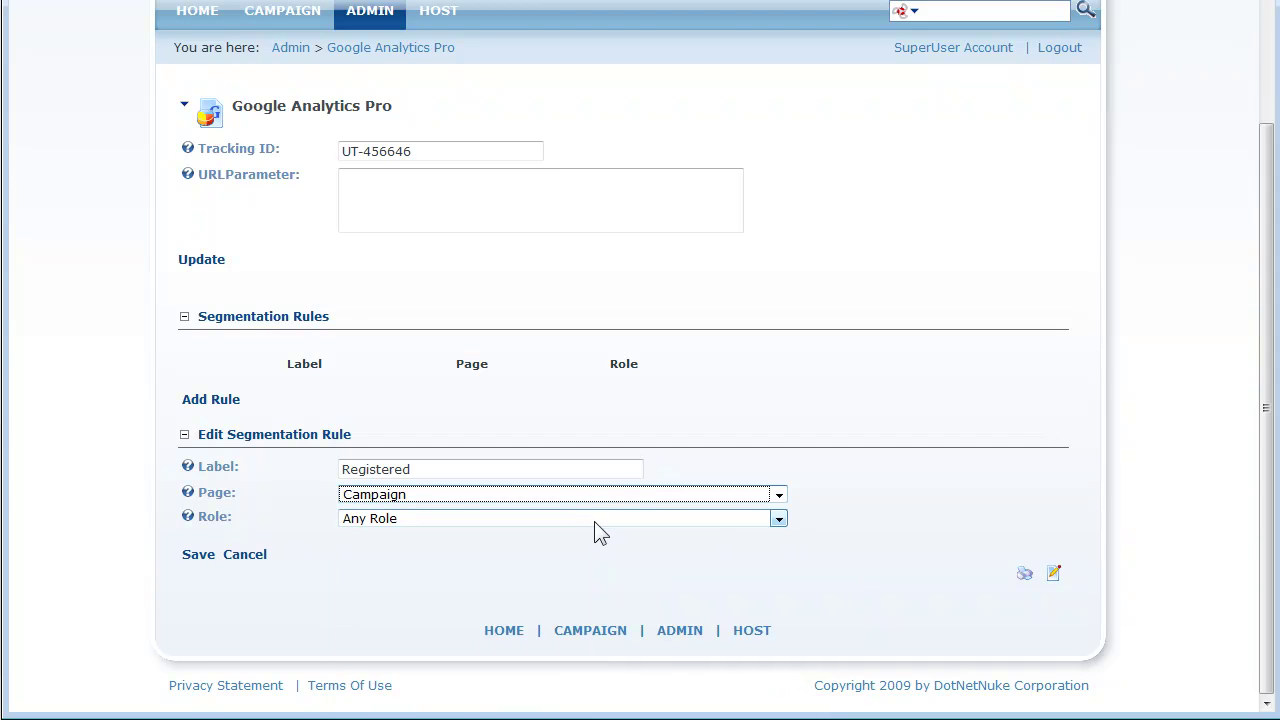
{"action": "left_click", "coordinate": [605, 520]}
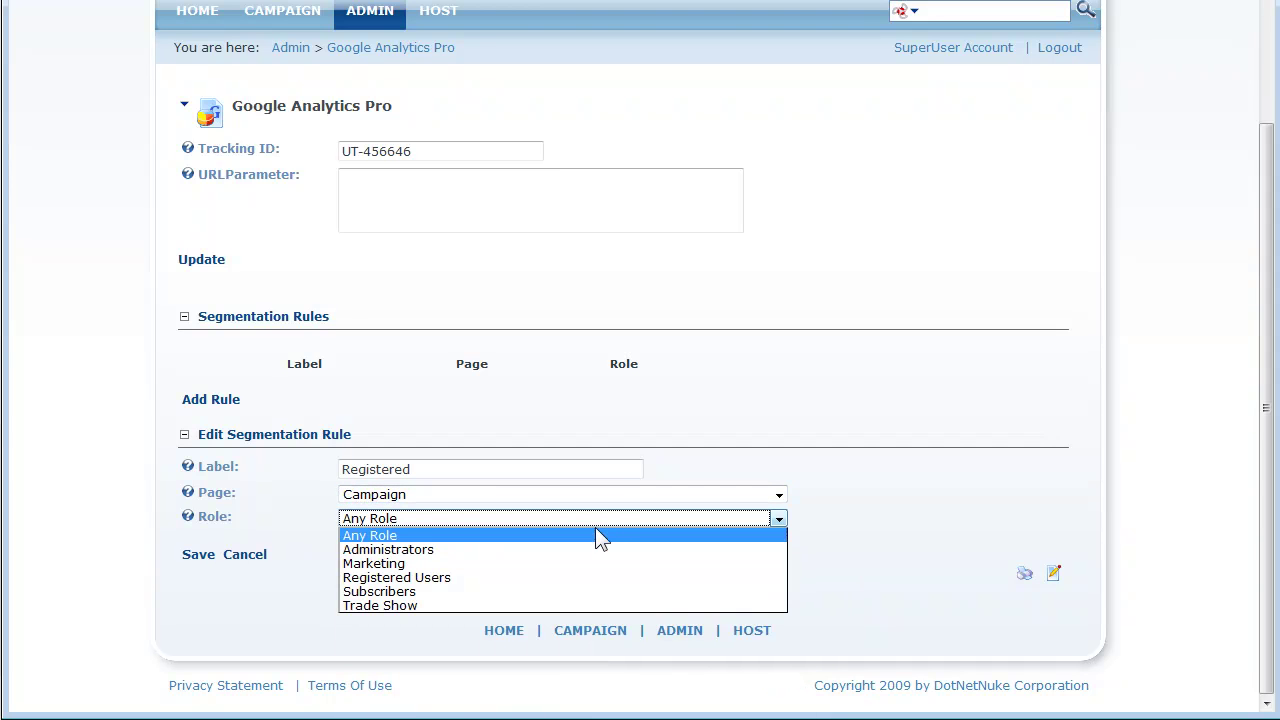
{"action": "left_click", "coordinate": [593, 577]}
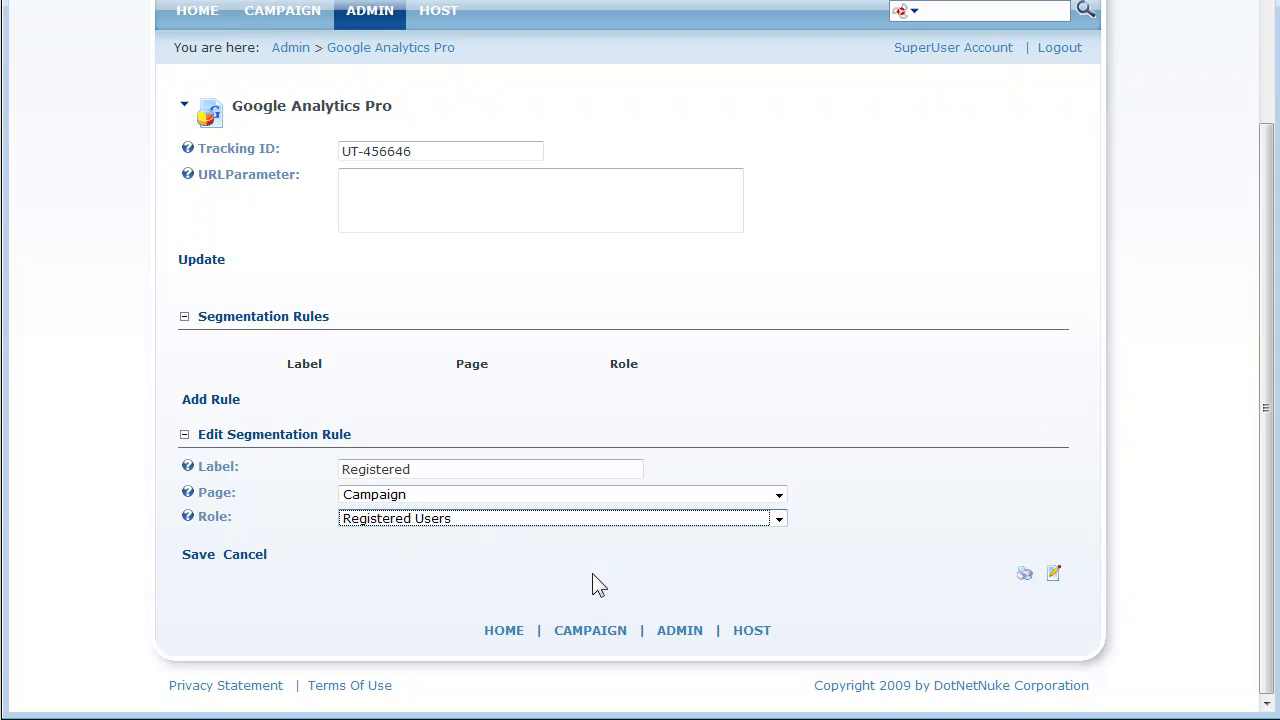
{"action": "left_click", "coordinate": [202, 555]}
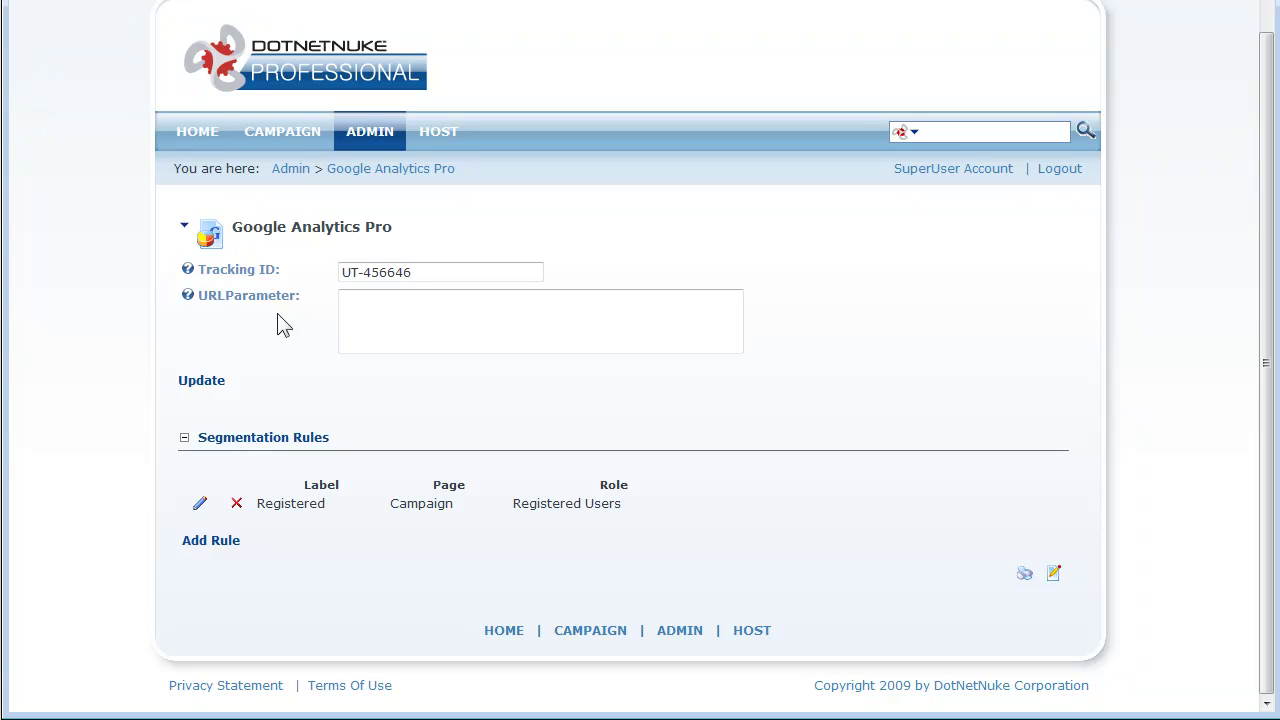
{"action": "left_click", "coordinate": [212, 132]}
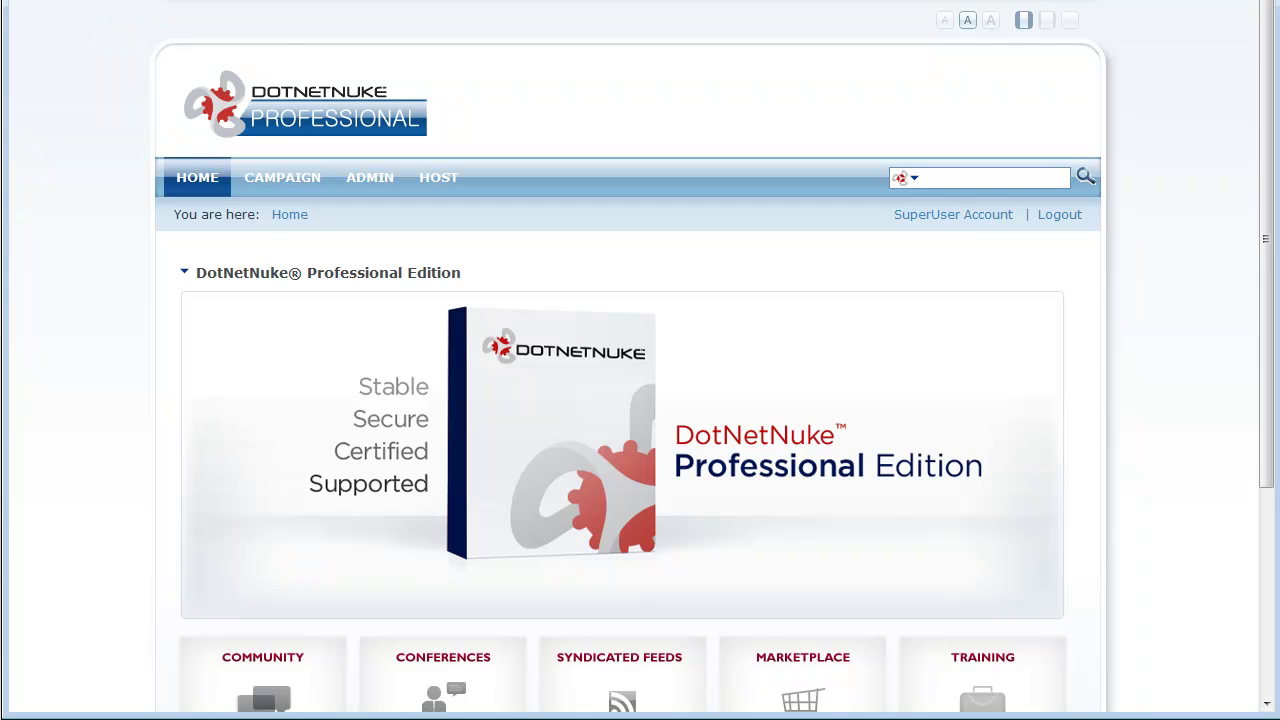
Step: View the Home page source and highlight the Google Analytics tracker line
{"action": "key", "text": "alt+v"}
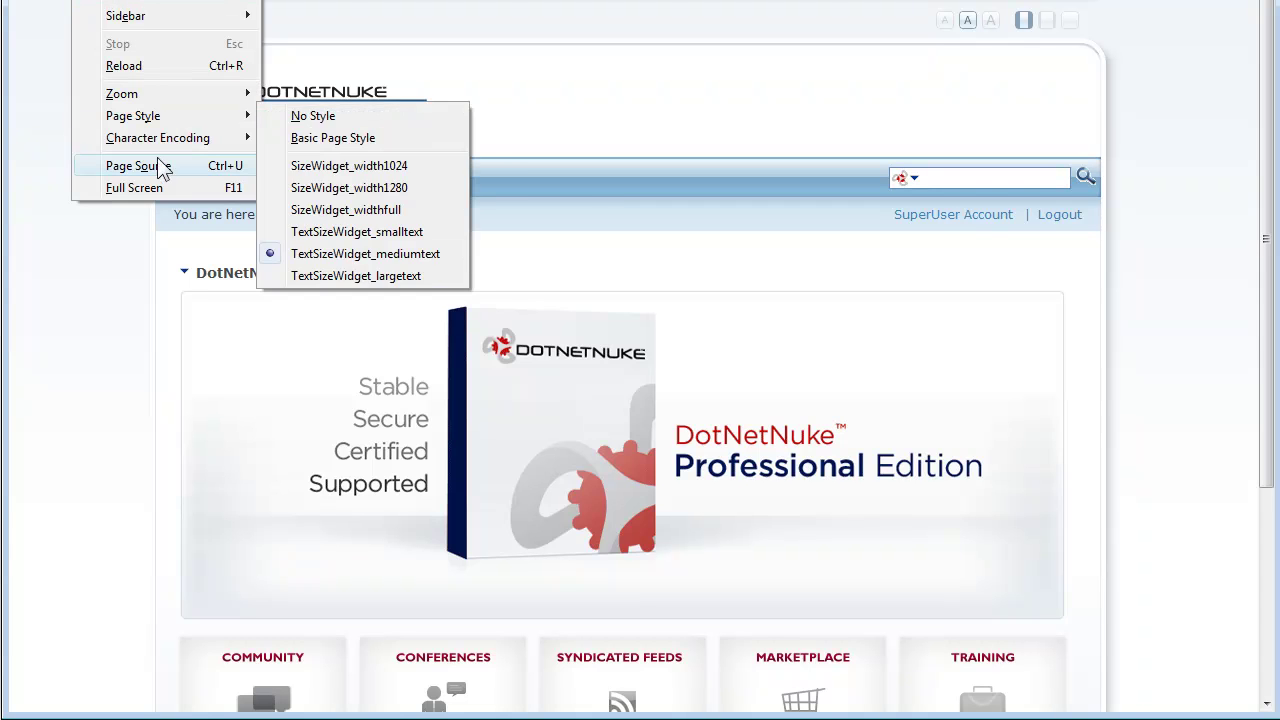
{"action": "left_click", "coordinate": [163, 165]}
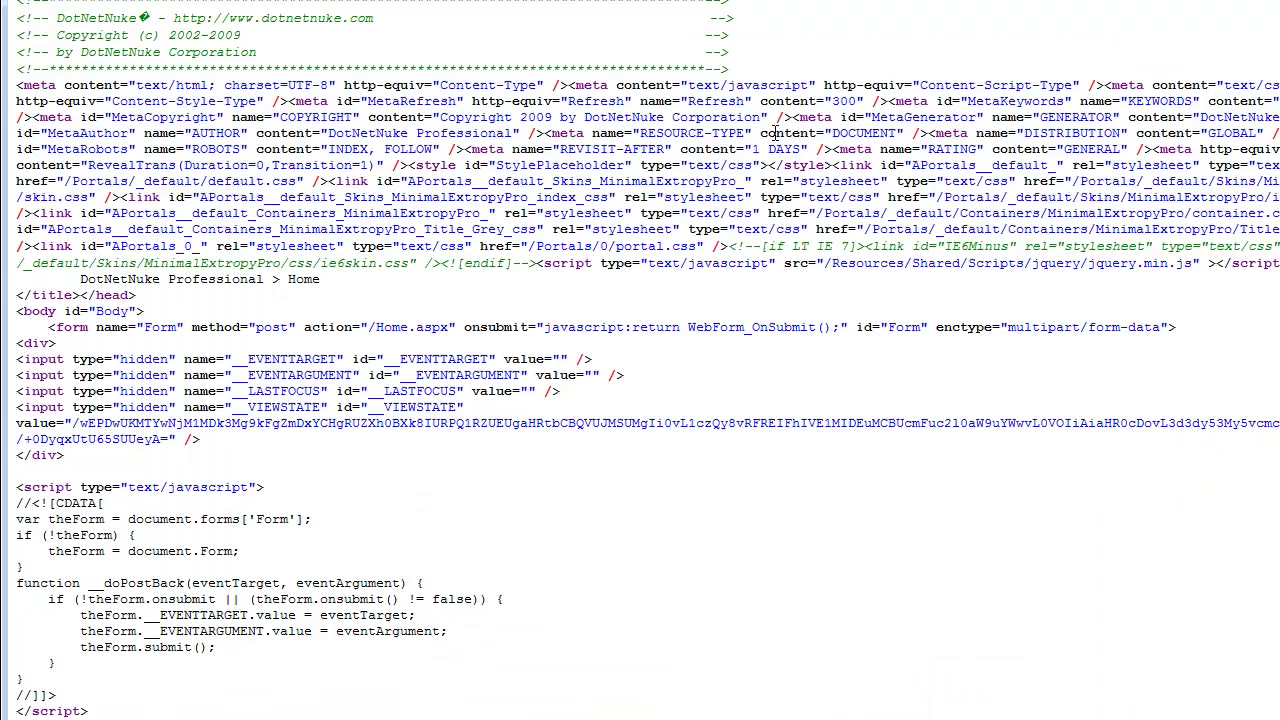
{"action": "scroll", "coordinate": [775, 133], "scroll_direction": "down", "scroll_amount": 20}
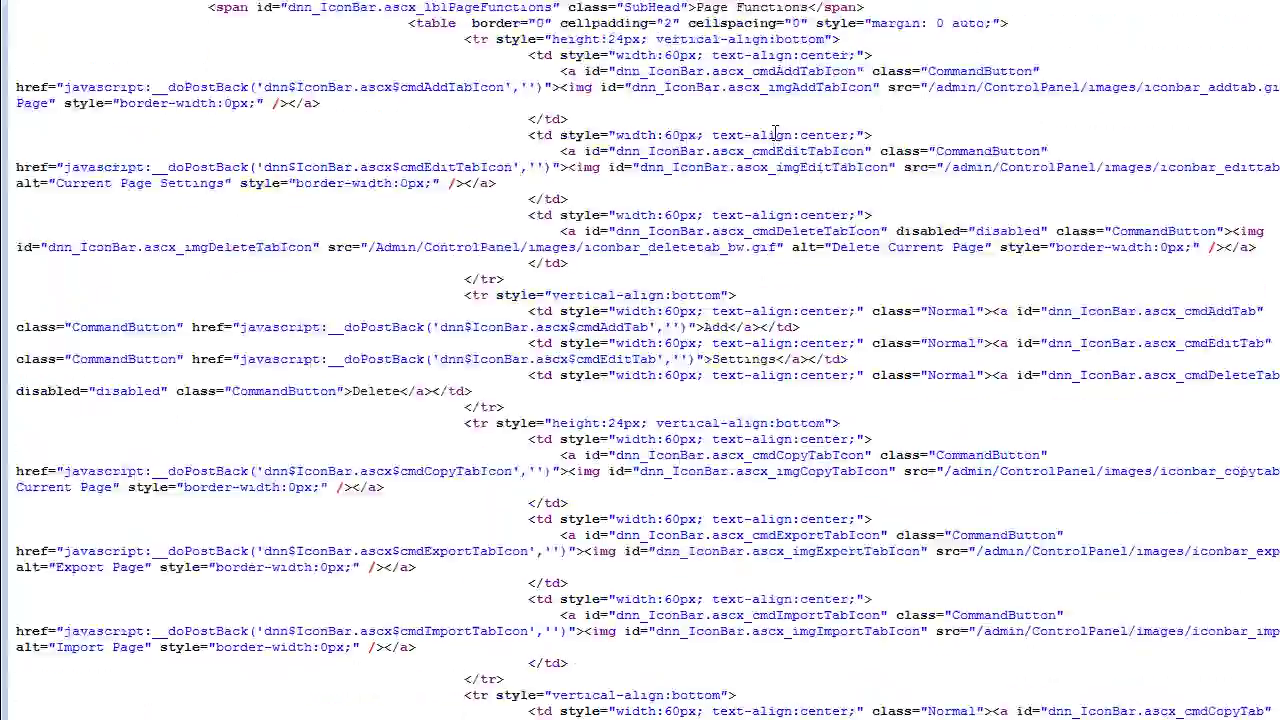
{"action": "scroll", "coordinate": [778, 140], "scroll_direction": "down", "scroll_amount": 20}
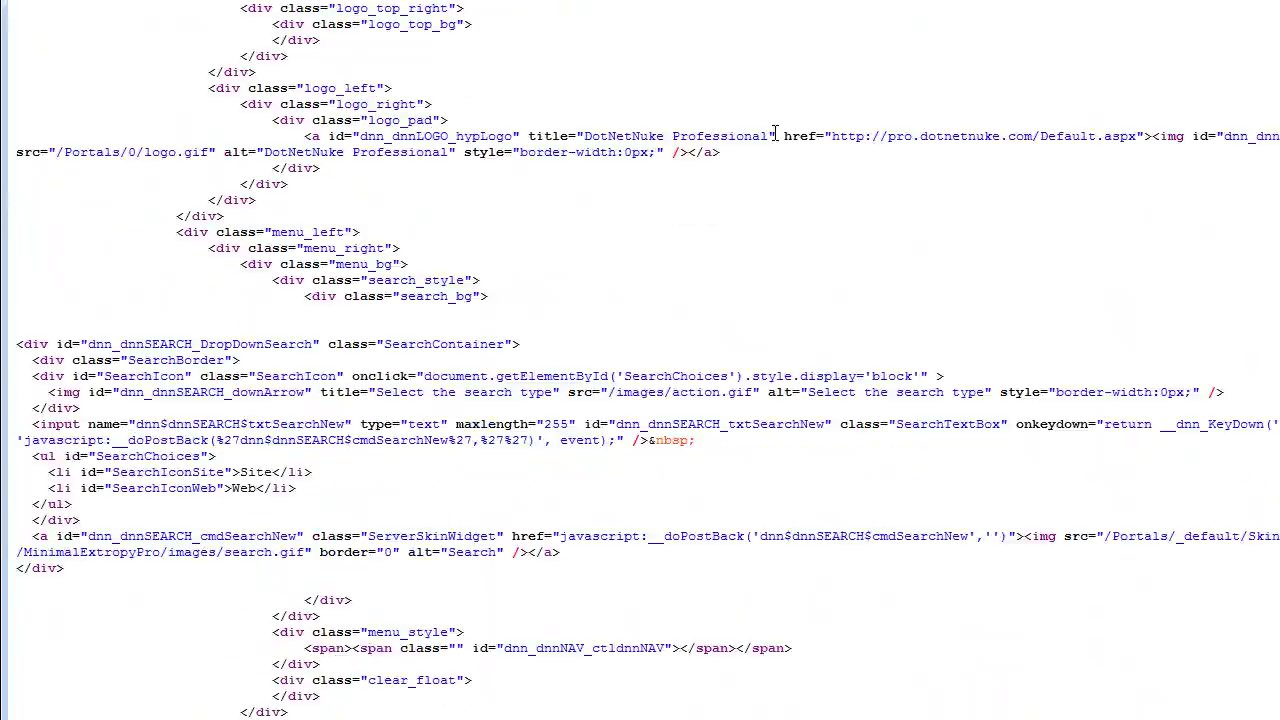
{"action": "scroll", "coordinate": [775, 133], "scroll_direction": "down", "scroll_amount": 20}
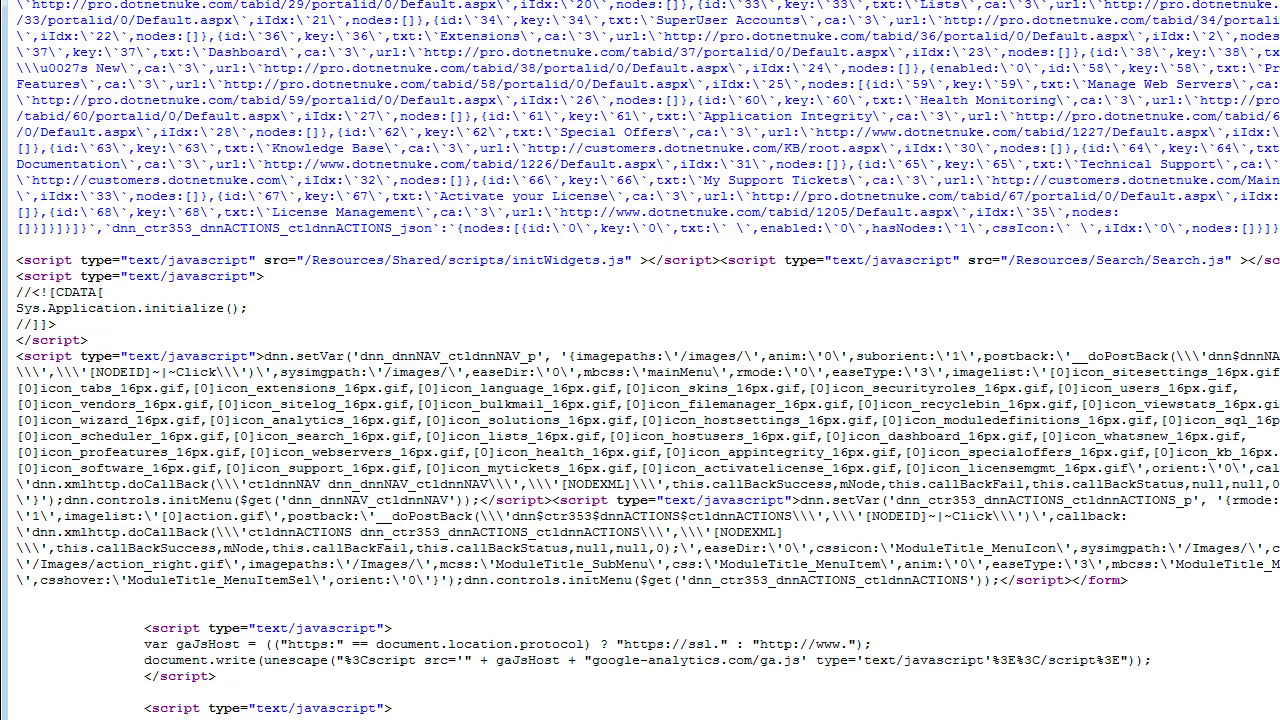
{"action": "scroll", "coordinate": [640, 357], "scroll_direction": "up", "scroll_amount": 1}
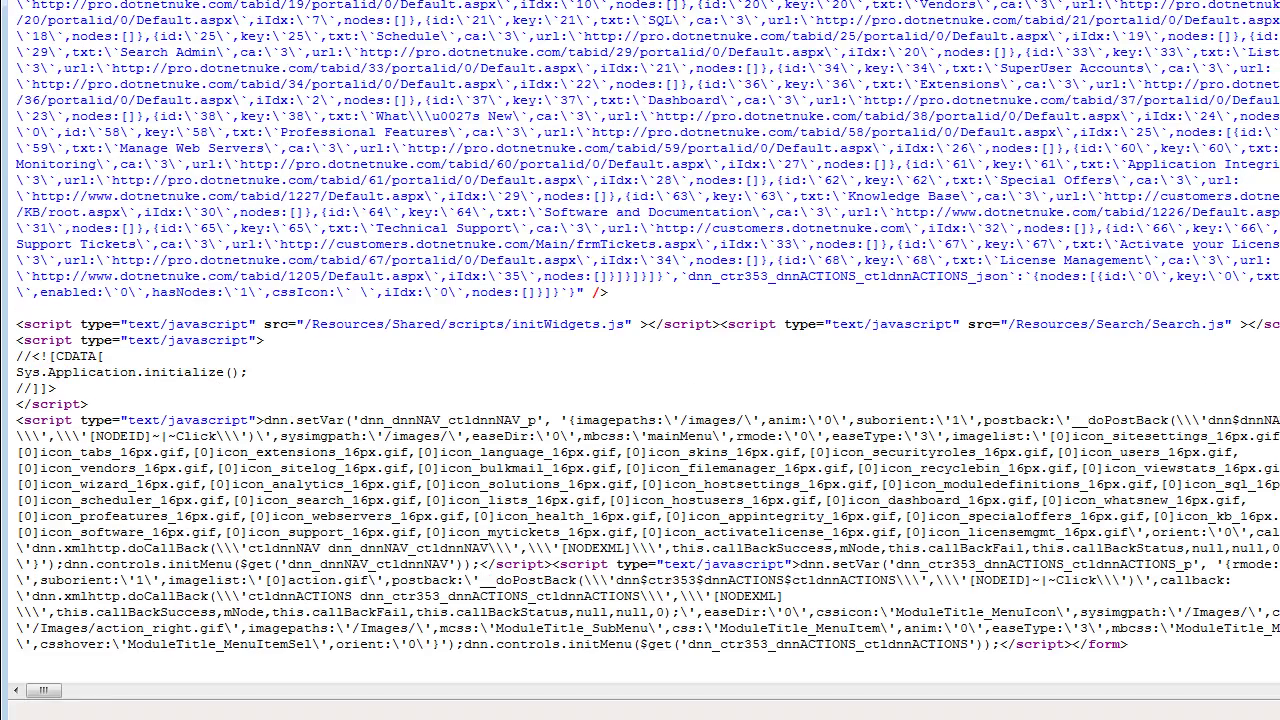
{"action": "scroll", "coordinate": [728, 622], "scroll_direction": "down", "scroll_amount": 3}
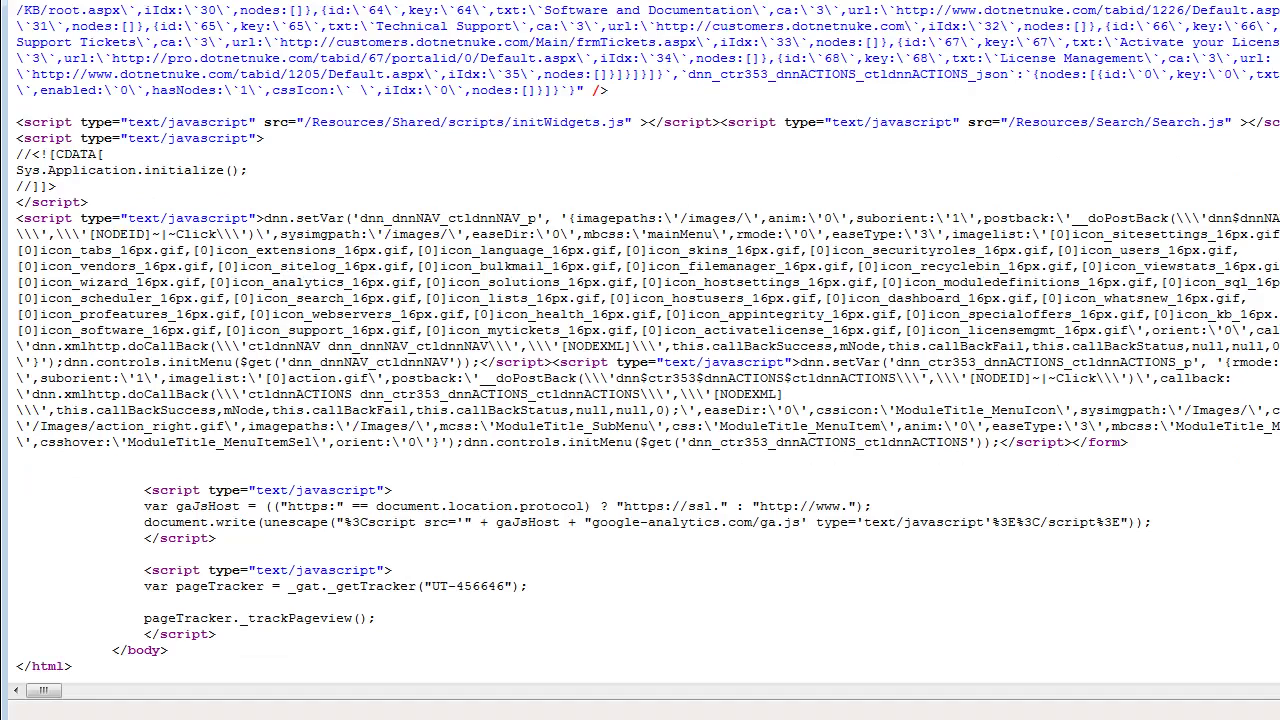
{"action": "left_click_drag", "start_coordinate": [536, 590], "coordinate": [143, 588]}
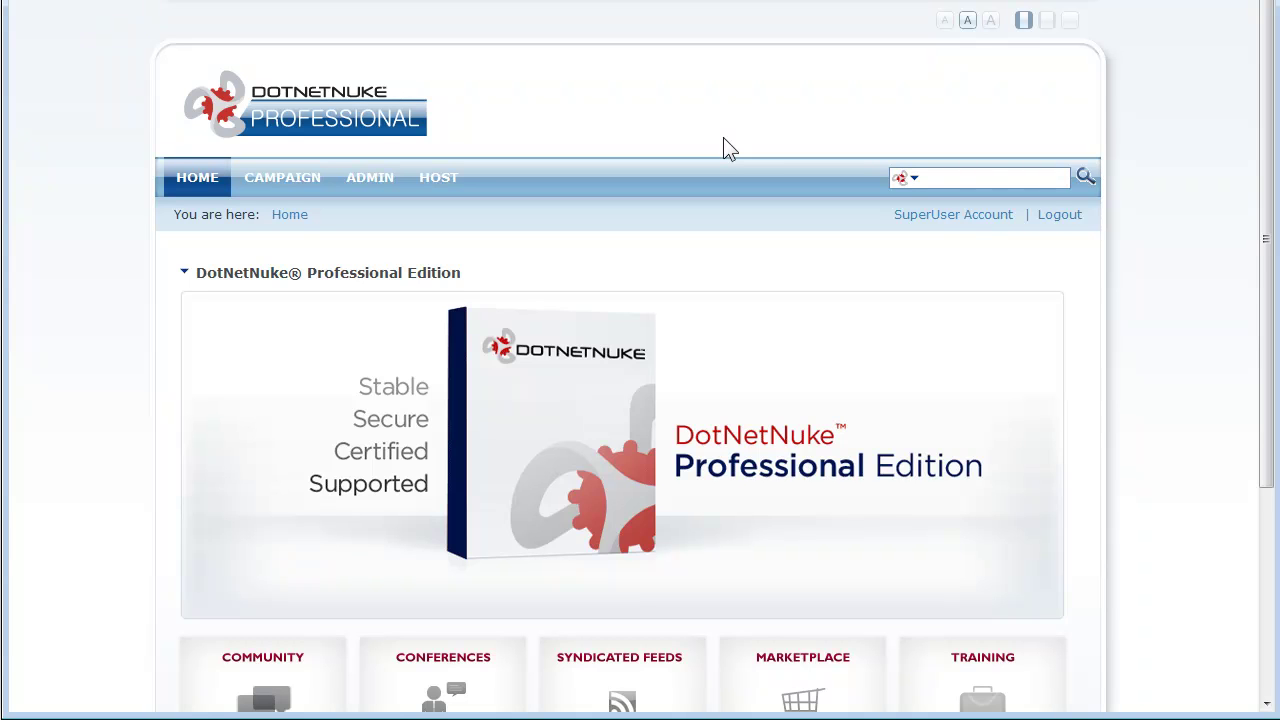
Step: On the Campaign page, find pageTracker._setVar("Registered") in the source, then close the source
{"action": "left_click", "coordinate": [287, 182]}
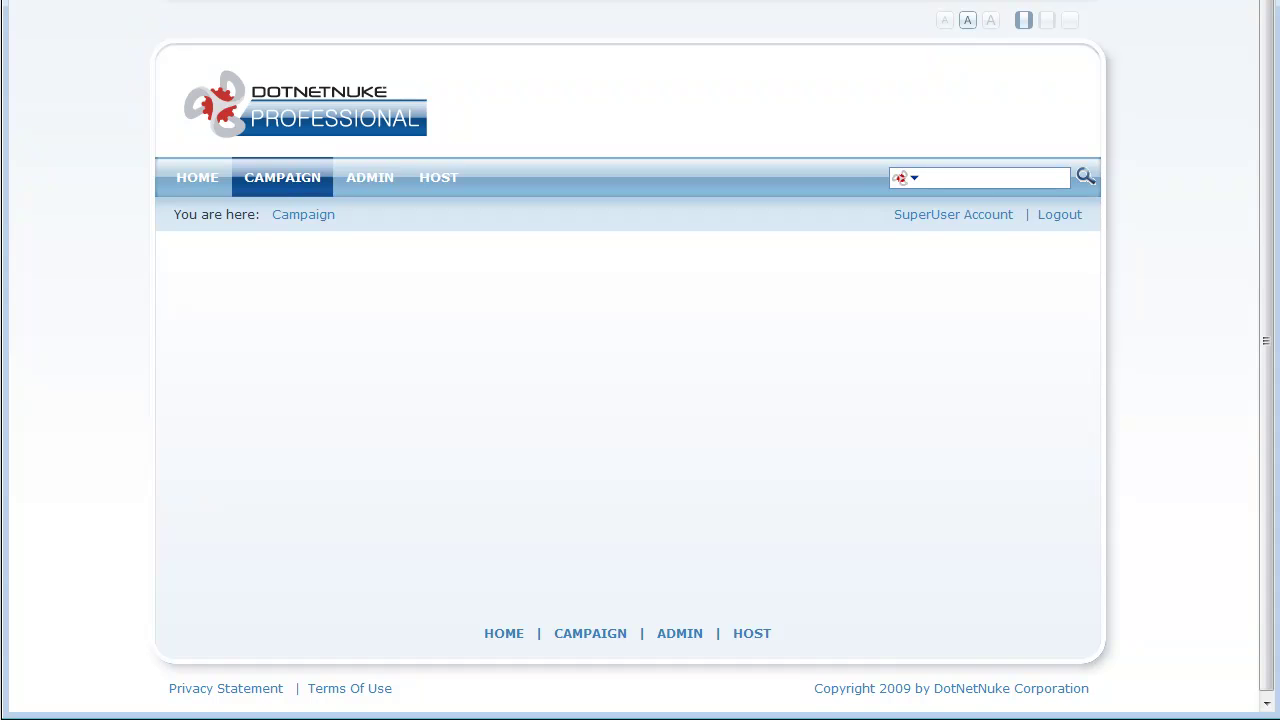
{"action": "key", "text": "alt+v"}
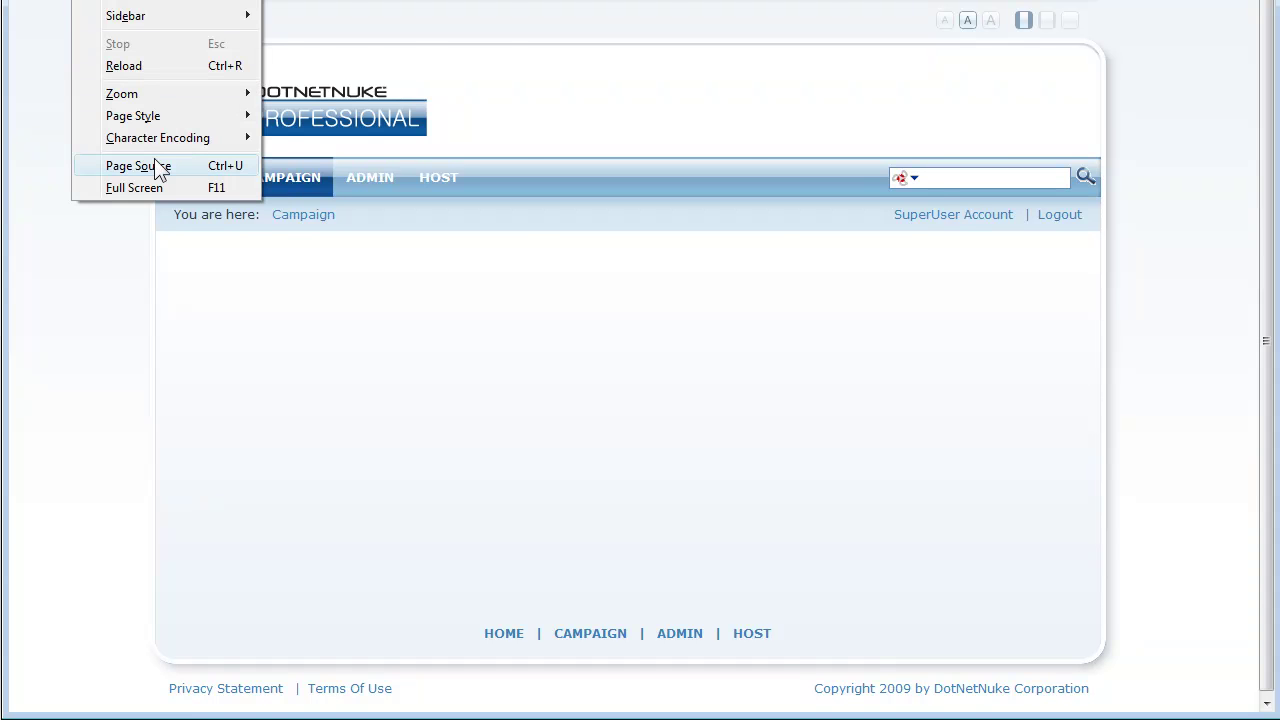
{"action": "left_click", "coordinate": [155, 163]}
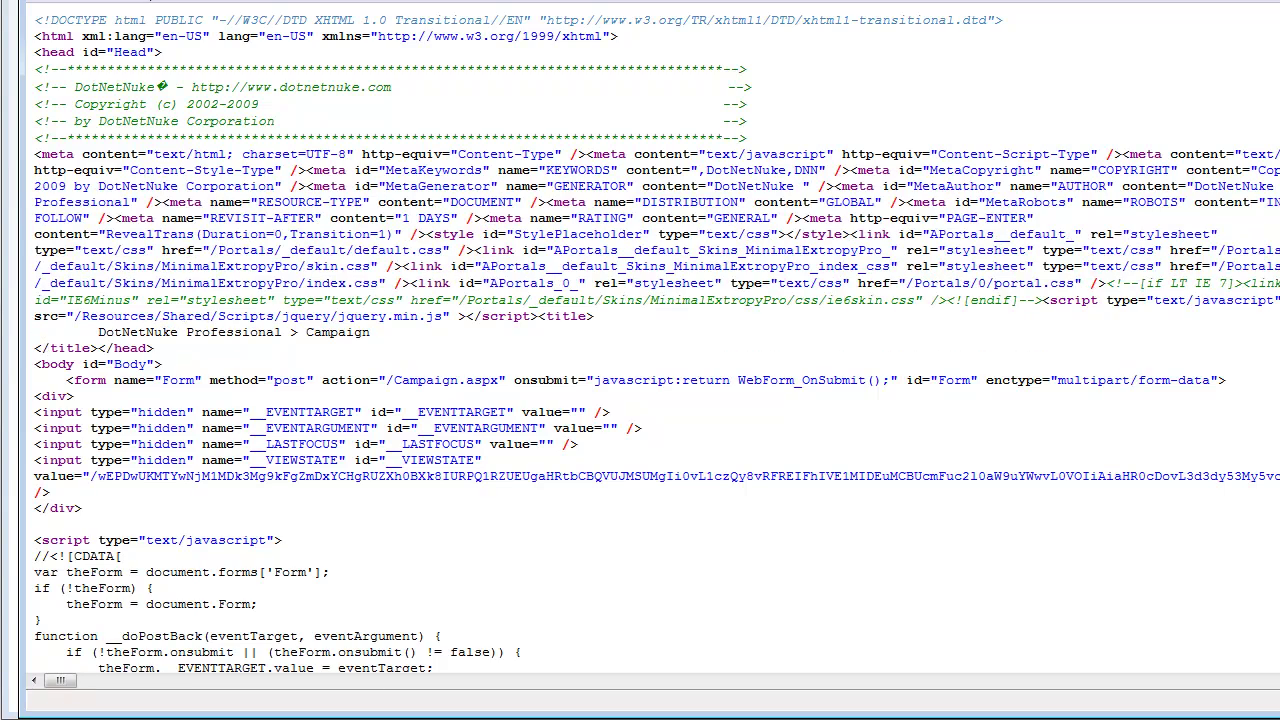
{"action": "scroll", "coordinate": [652, 340], "scroll_direction": "down", "scroll_amount": 20}
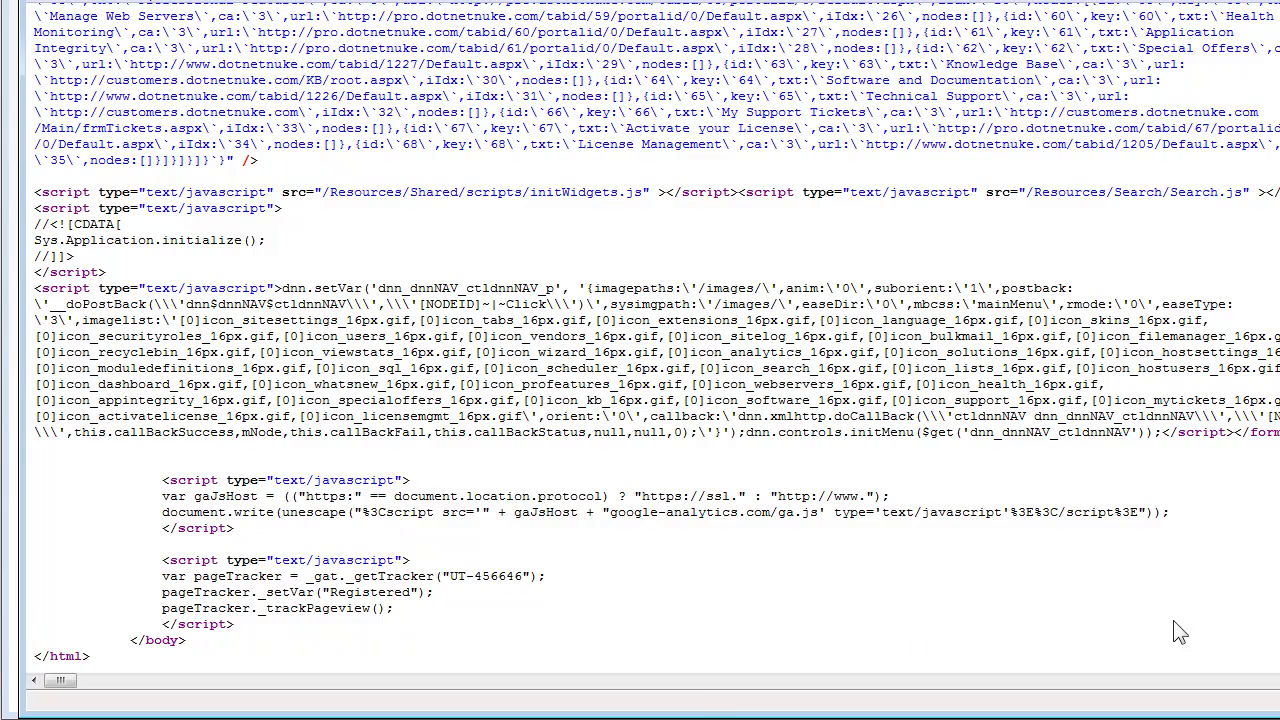
{"action": "left_click_drag", "start_coordinate": [163, 592], "coordinate": [433, 592]}
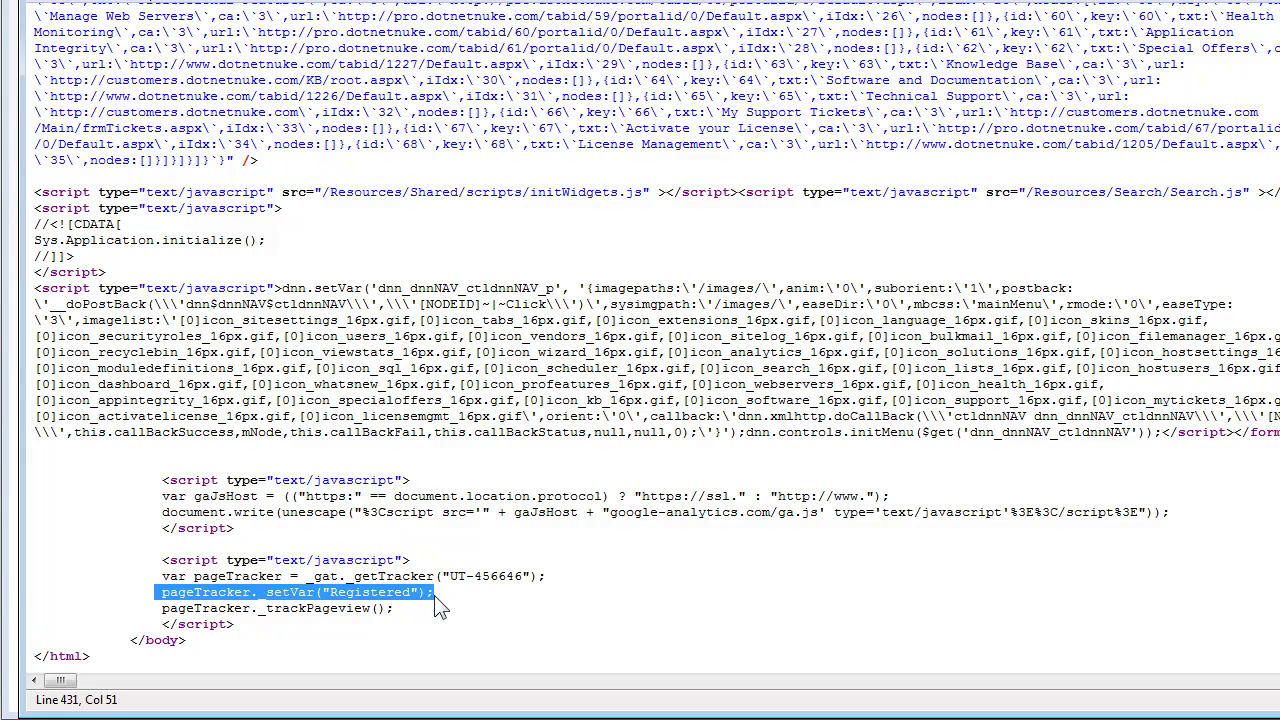
{"action": "key", "text": "alt+F4"}
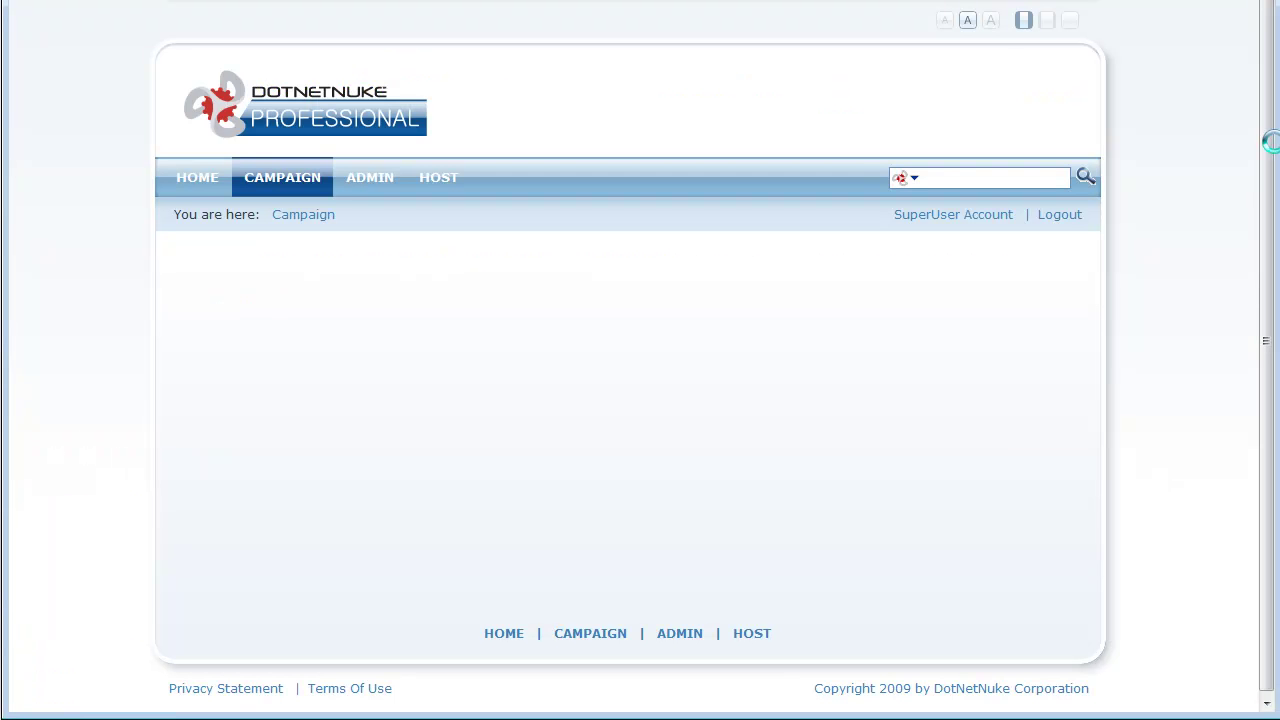
Step: Log out and confirm the Campaign page source has only getTracker and _trackPageview lines
{"action": "left_click", "coordinate": [1065, 216]}
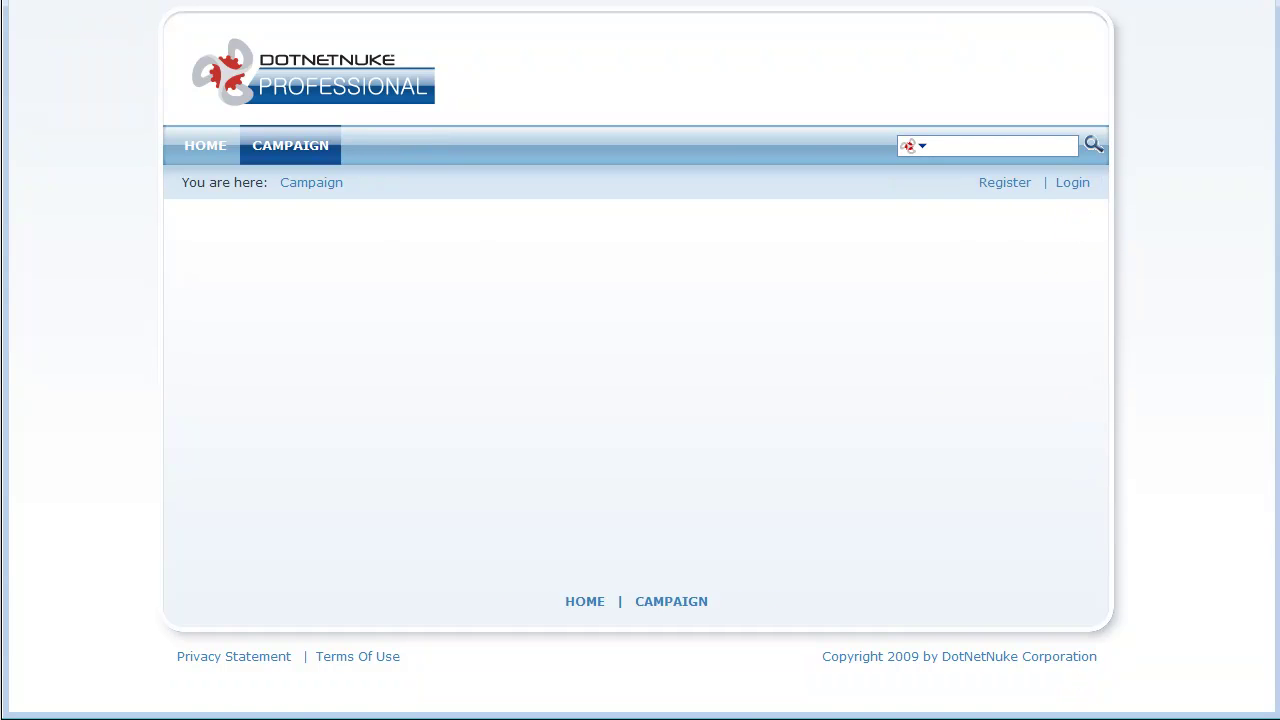
{"action": "key", "text": "alt+v"}
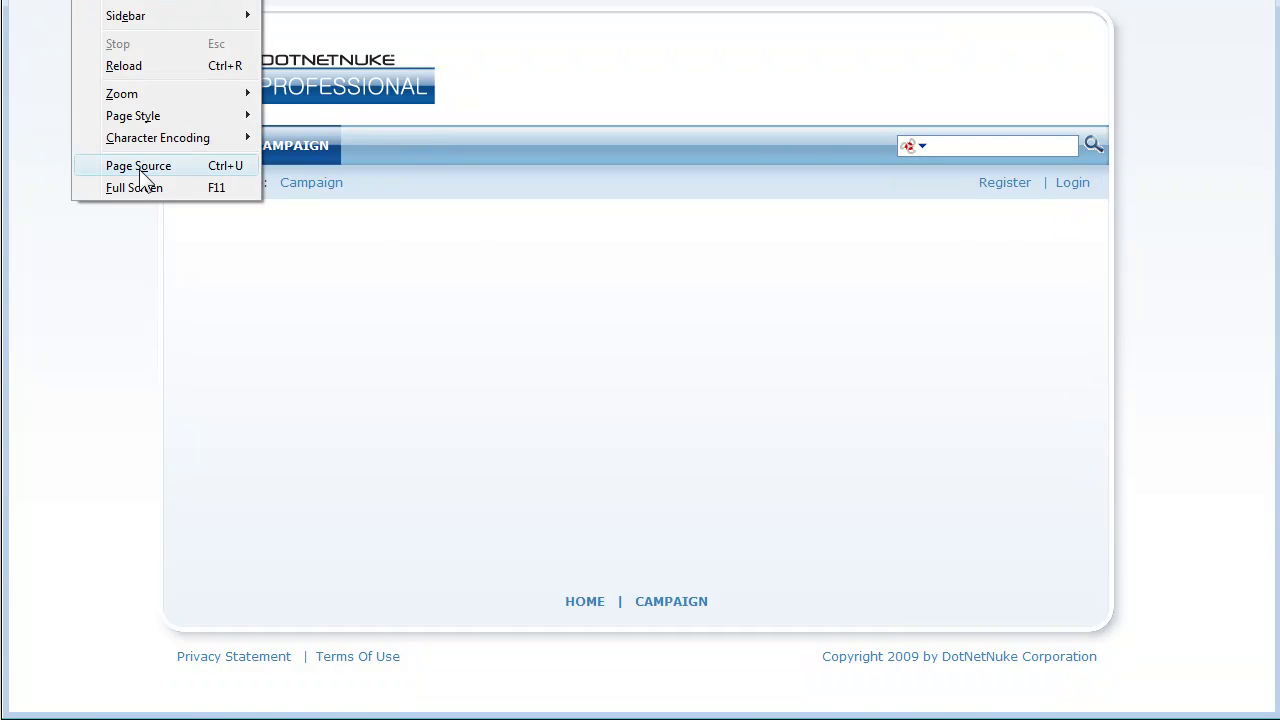
{"action": "left_click", "coordinate": [137, 166]}
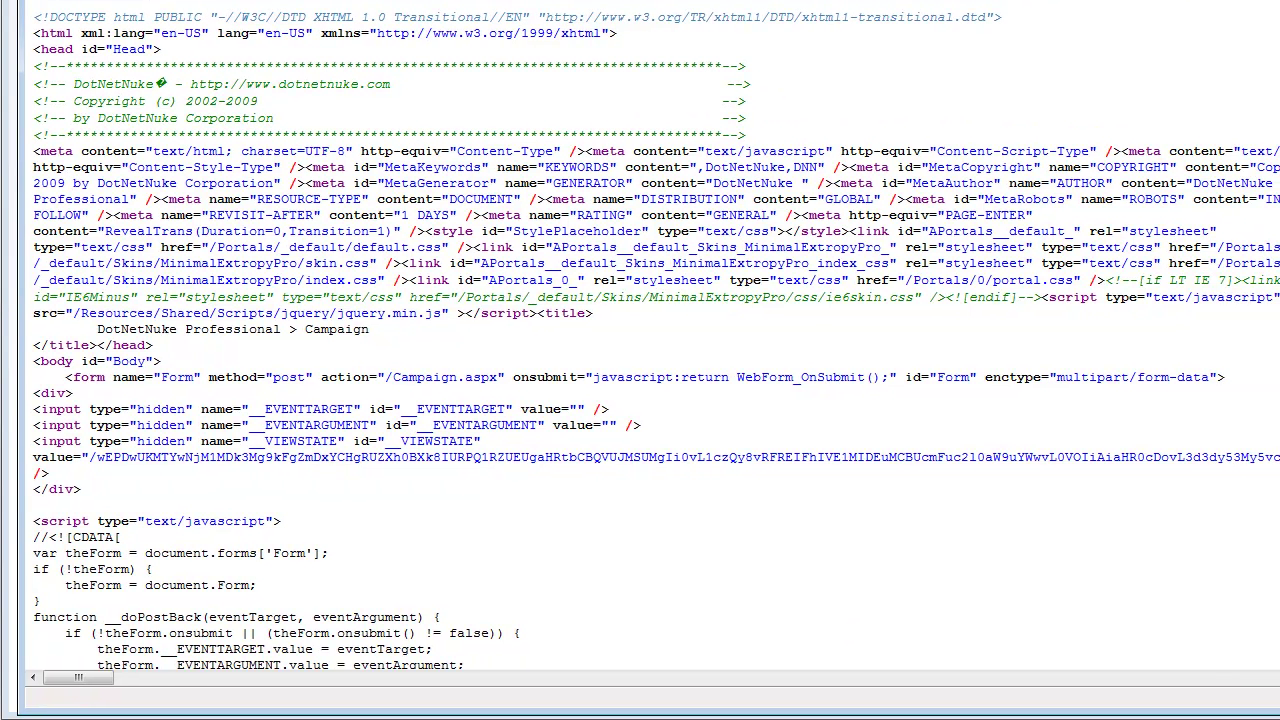
{"action": "key", "text": "ctrl+End"}
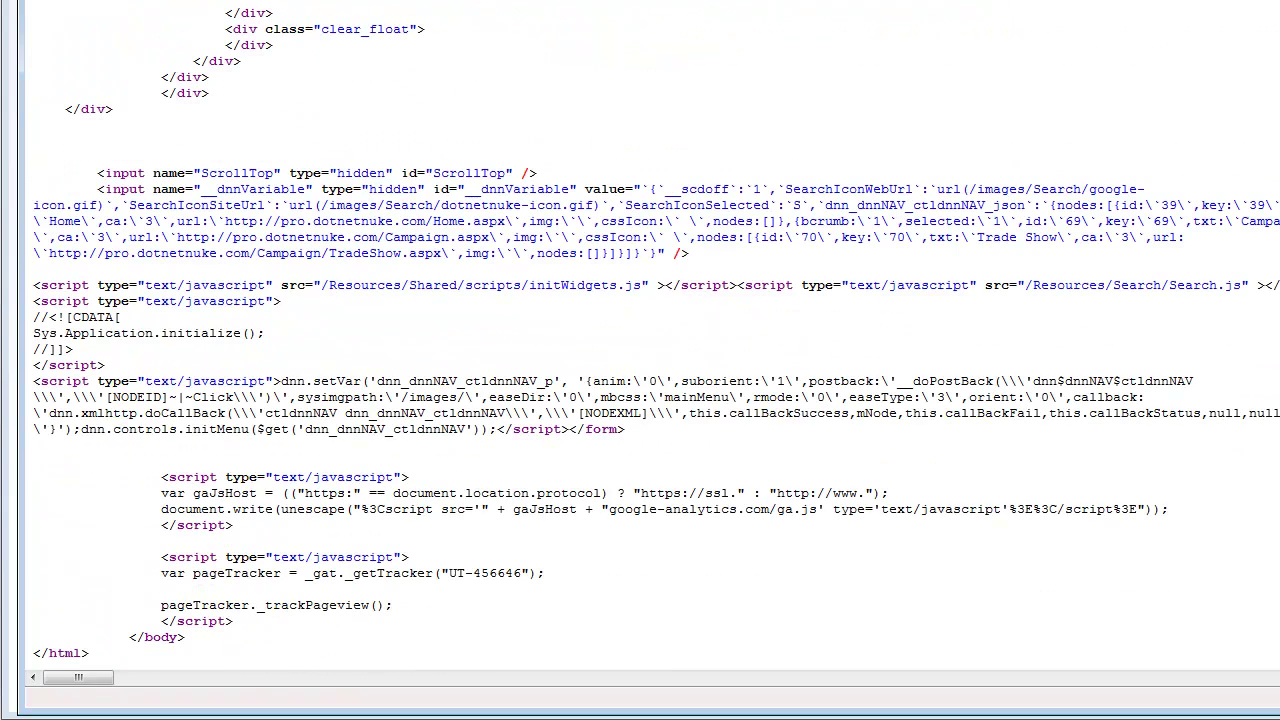
{"action": "left_click_drag", "start_coordinate": [393, 605], "coordinate": [160, 573]}
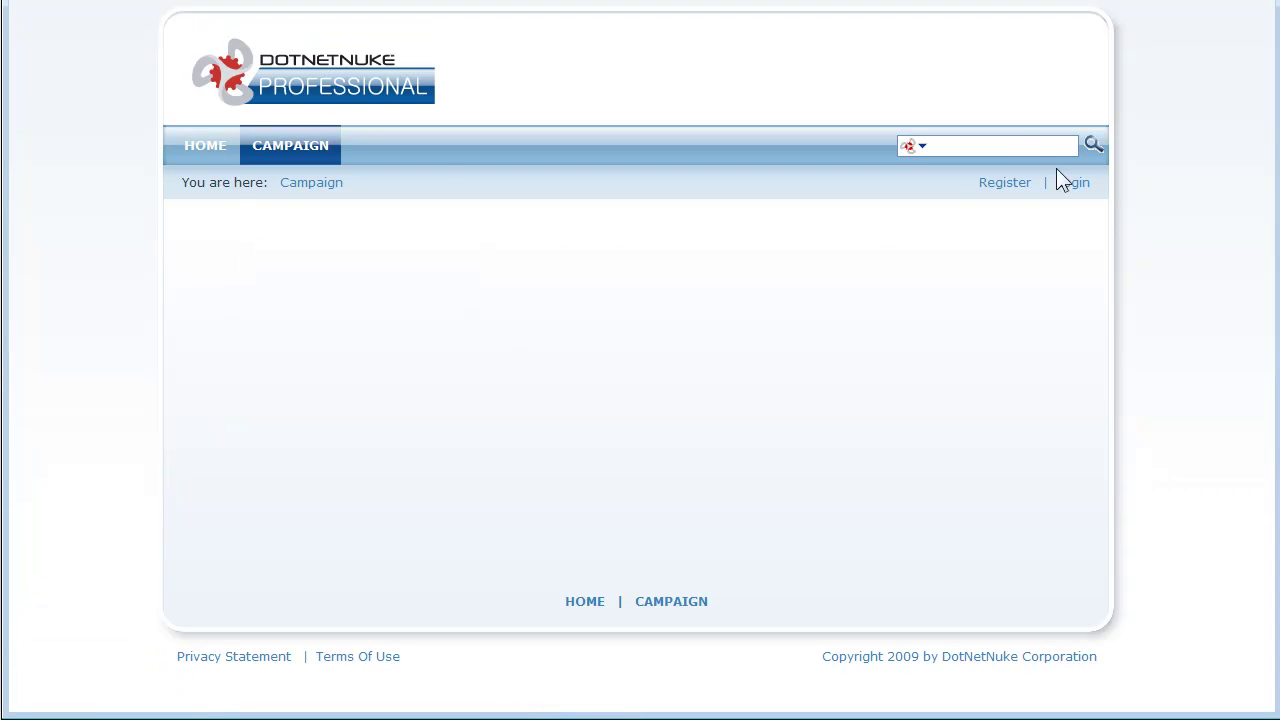
Step: Log back in with the host superuser's username and password
{"action": "left_click", "coordinate": [1073, 184]}
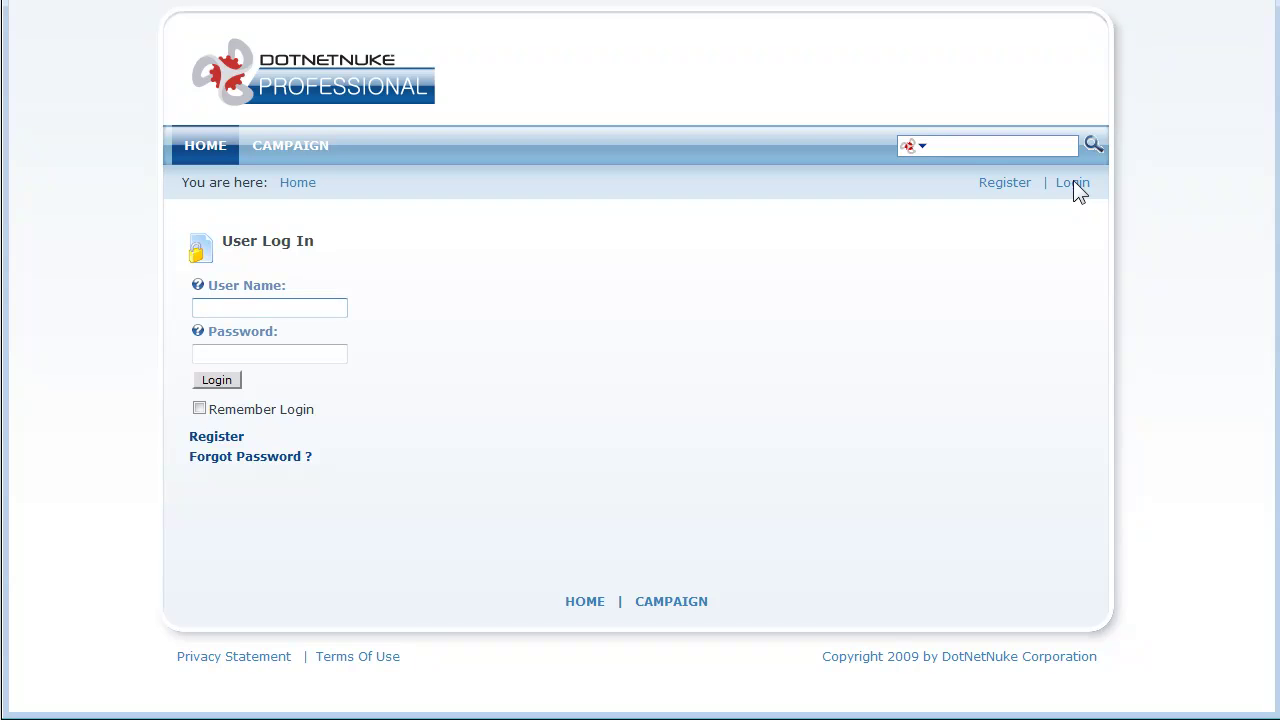
{"action": "type", "text": "host"}
{"action": "key", "text": "Tab"}
{"action": "type", "text": "dnn"}
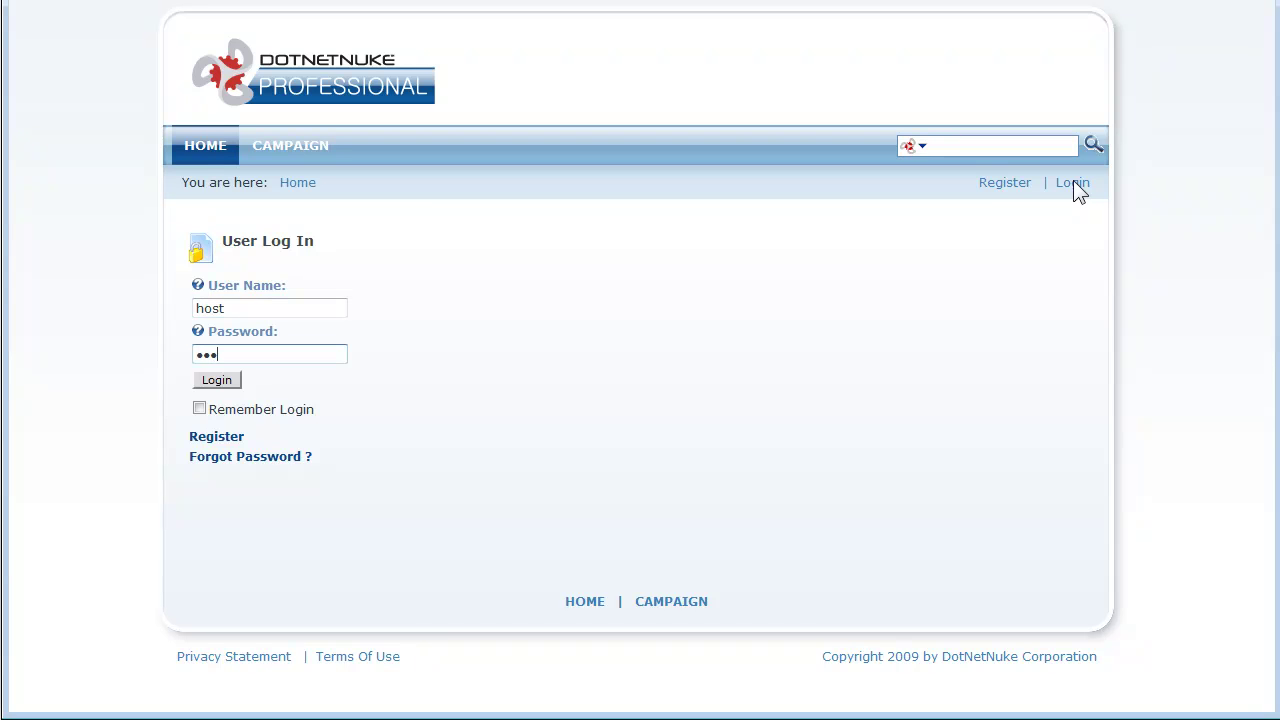
{"action": "type", "text": "host123"}
{"action": "left_click", "coordinate": [218, 381]}
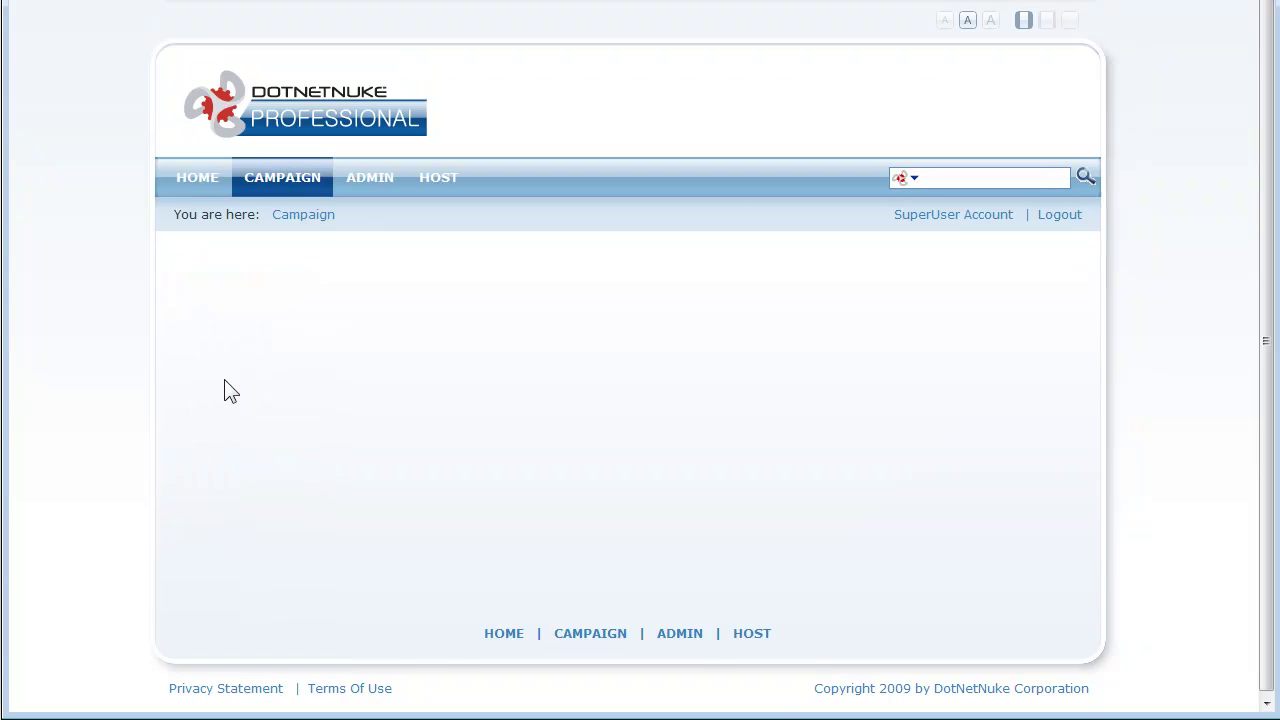
Step: Reopen Google Analytics Pro via Admin and begin a blank segmentation rule
{"action": "left_click", "coordinate": [383, 194]}
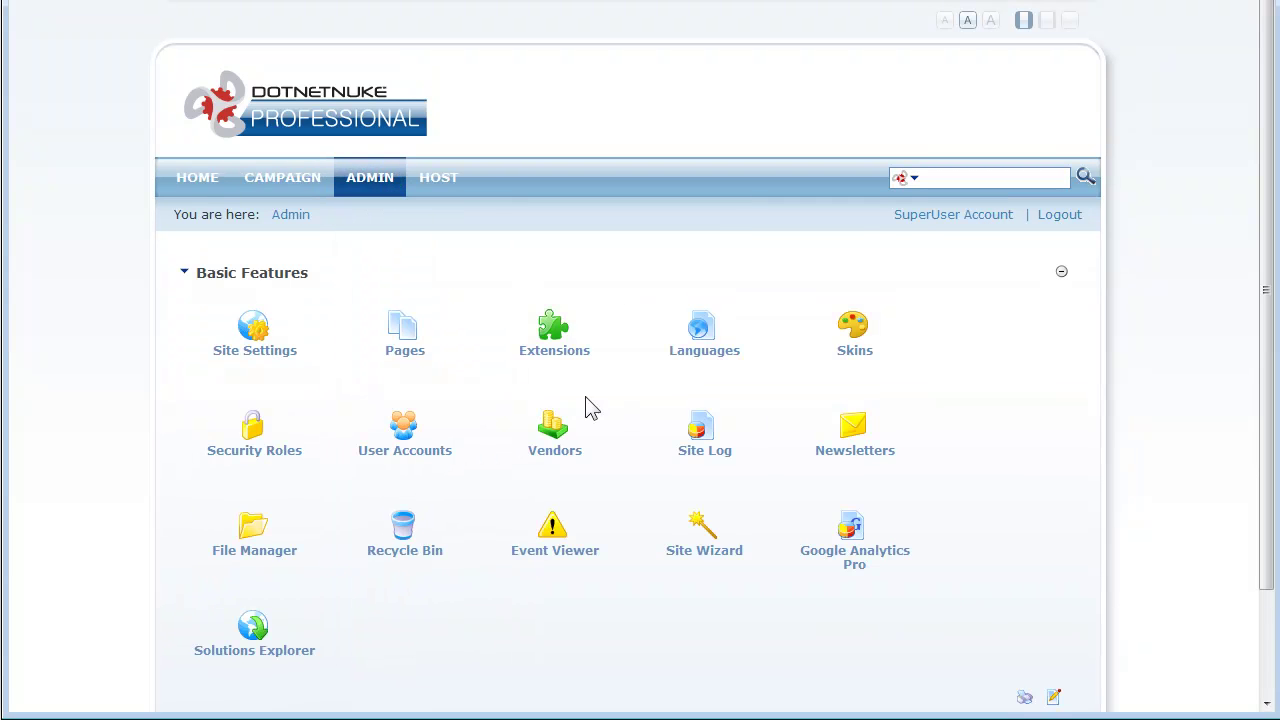
{"action": "left_click", "coordinate": [846, 530]}
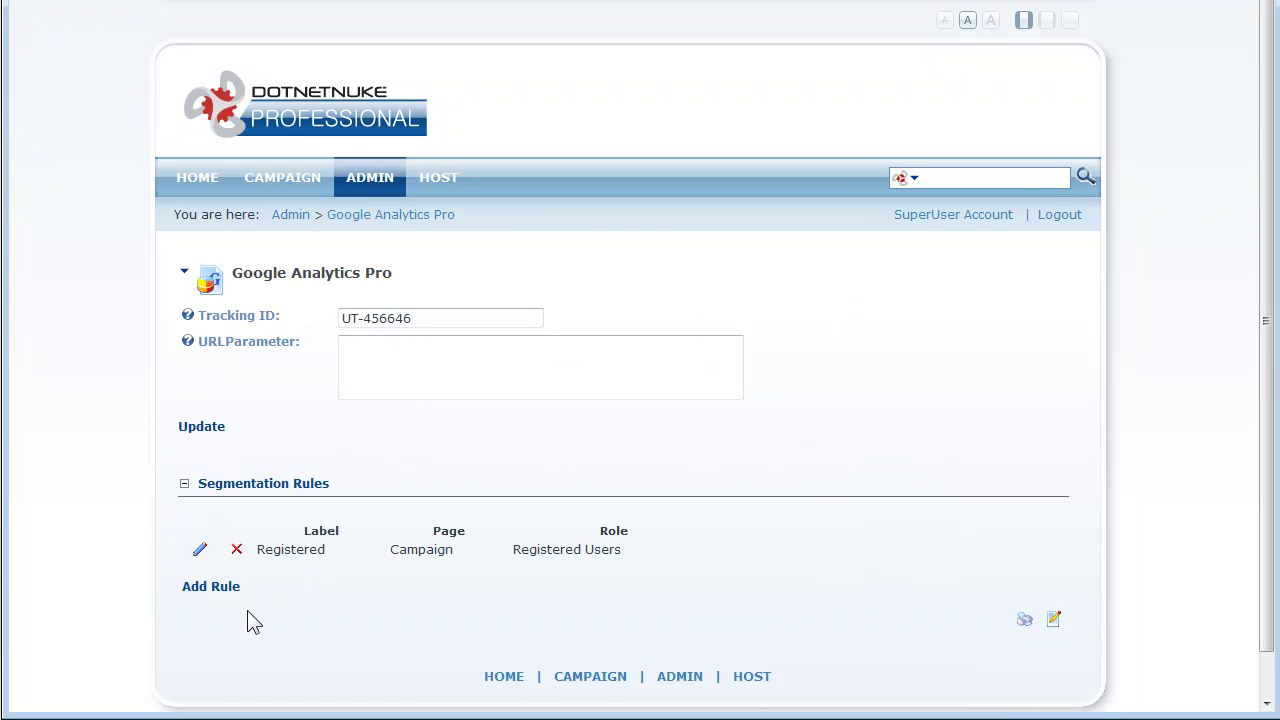
{"action": "mouse_move", "coordinate": [304, 179]}
{"action": "left_click", "coordinate": [215, 590]}
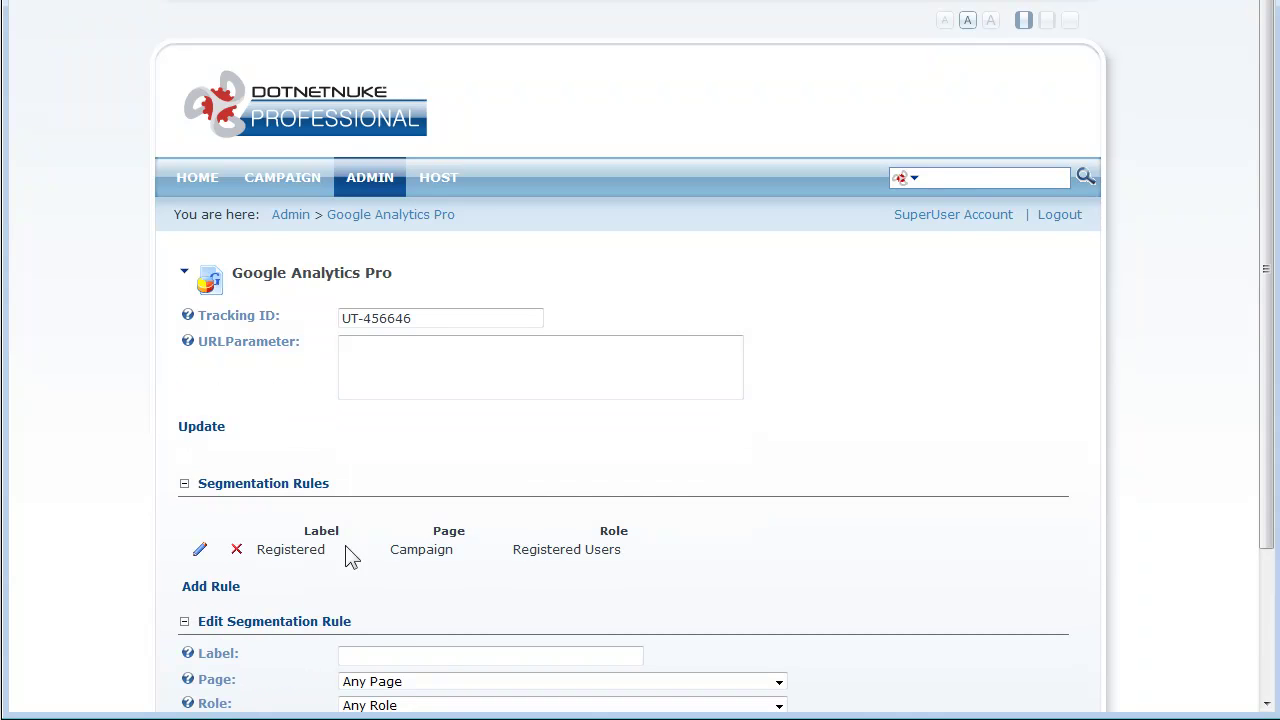
Step: Save a 'TradeShow' rule targeting the Trade Show page and Trade Show role
{"action": "left_click", "coordinate": [431, 649]}
{"action": "type", "text": "Trade"}
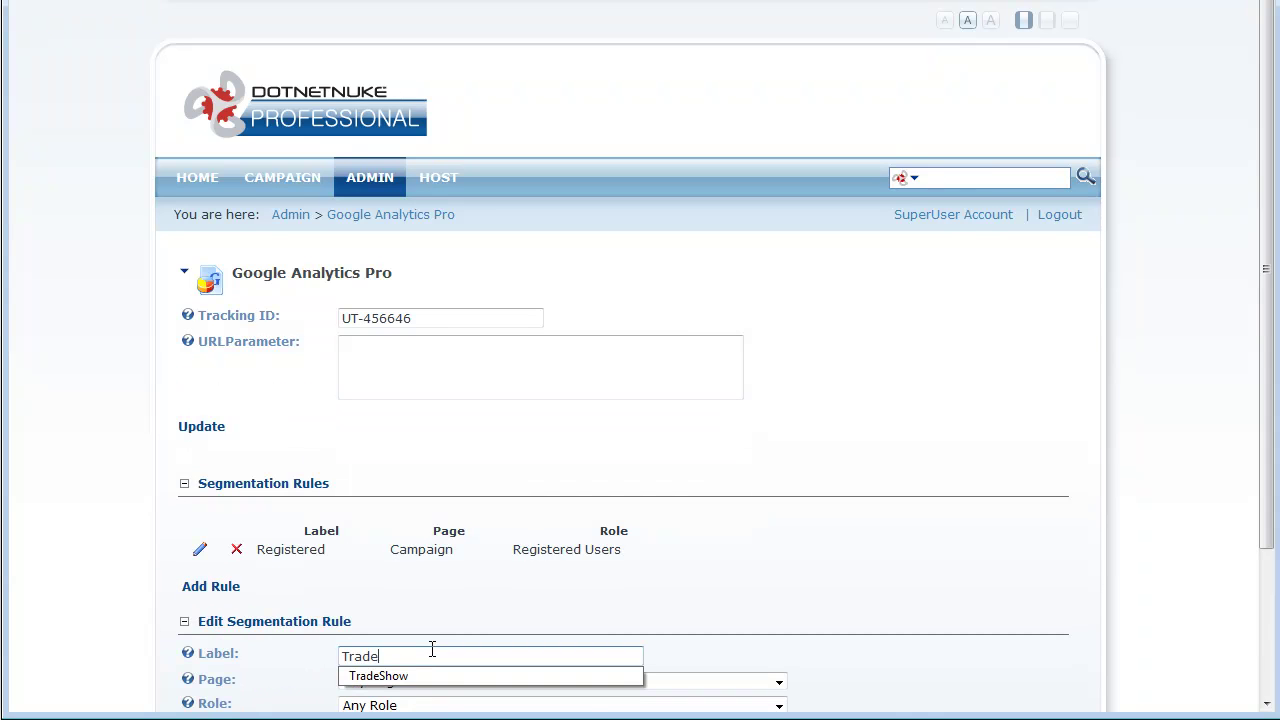
{"action": "type", "text": "Show"}
{"action": "left_click", "coordinate": [1022, 594]}
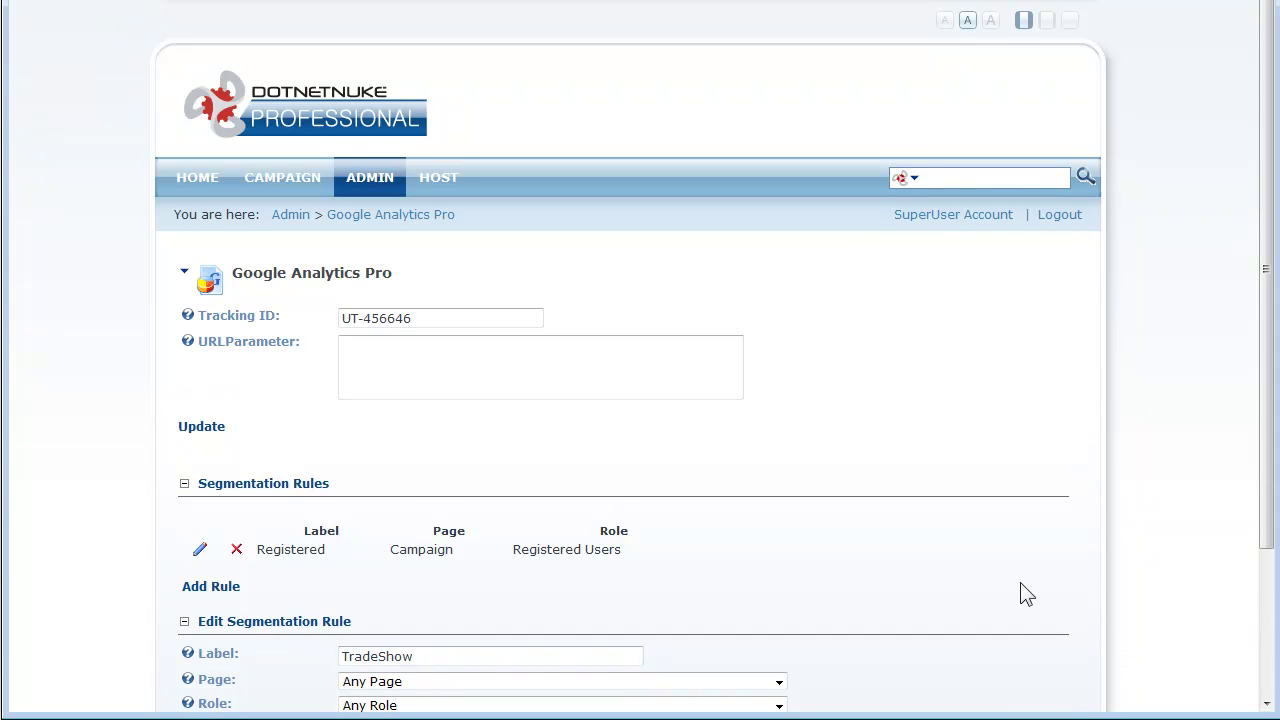
{"action": "scroll", "coordinate": [1024, 594], "scroll_direction": "down", "scroll_amount": 3}
{"action": "left_click", "coordinate": [624, 518]}
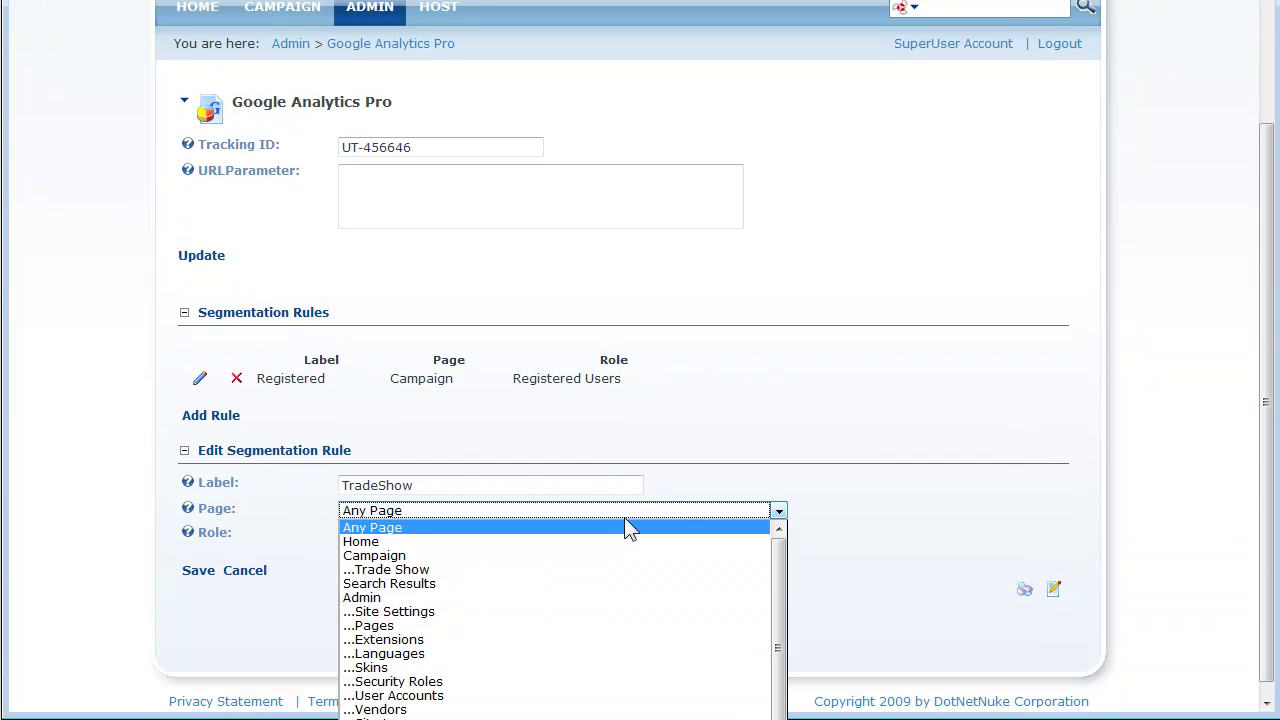
{"action": "left_click", "coordinate": [584, 570]}
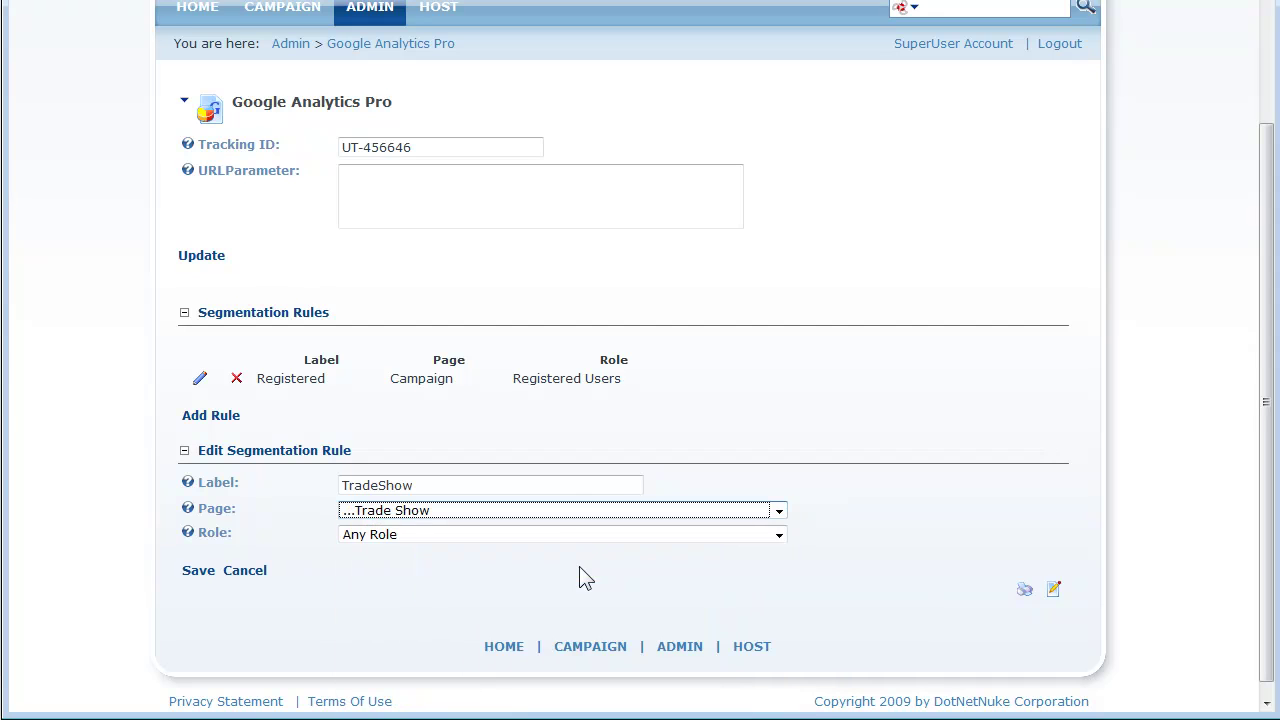
{"action": "left_click", "coordinate": [578, 538]}
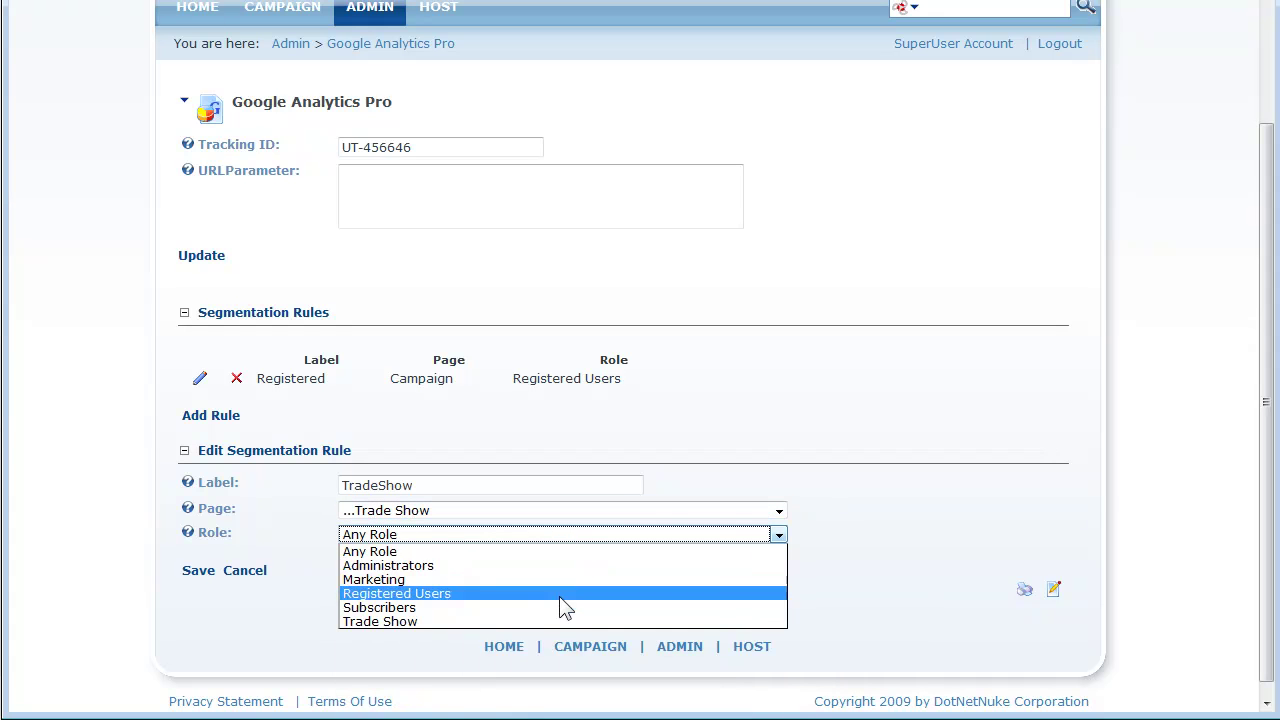
{"action": "left_click", "coordinate": [561, 622]}
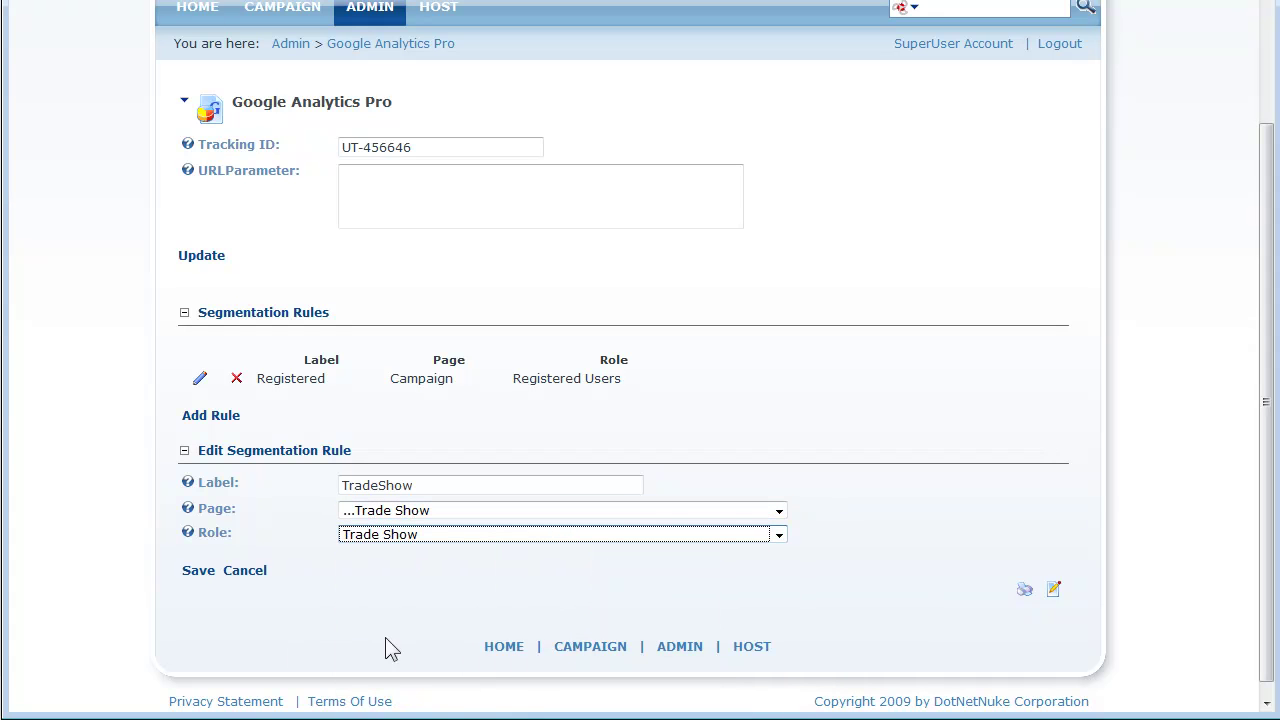
{"action": "left_click", "coordinate": [201, 572]}
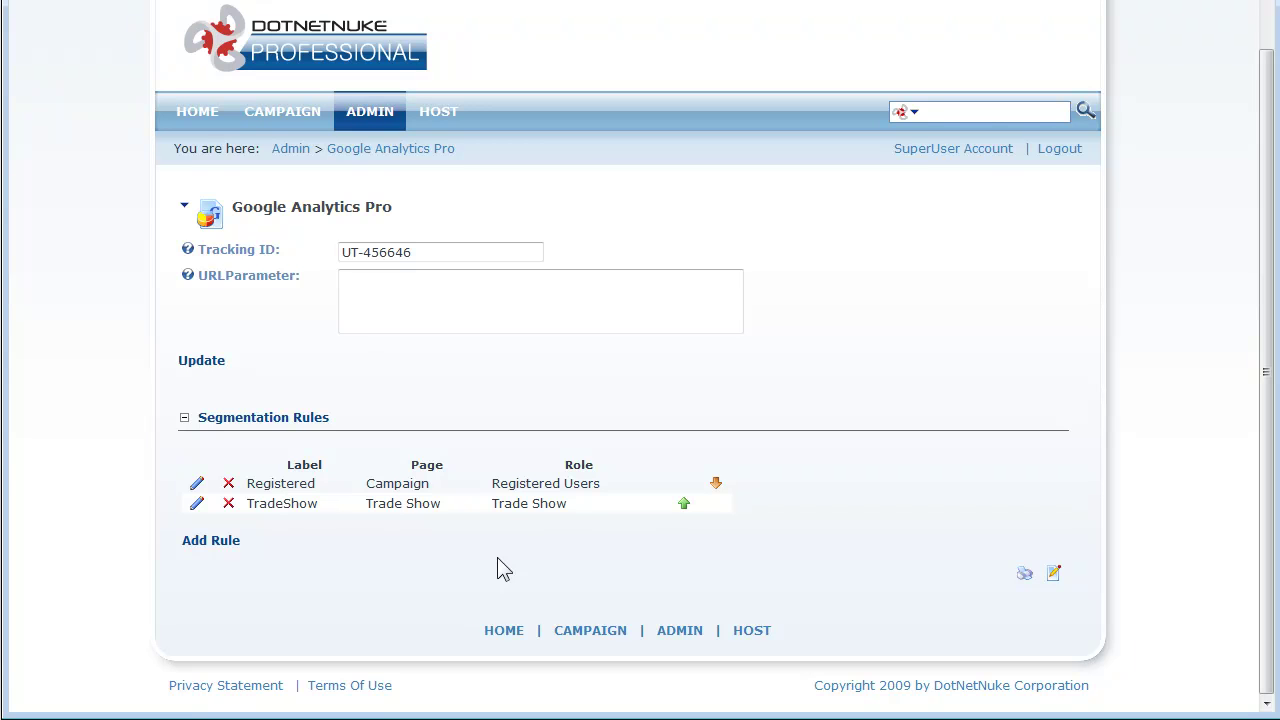
Step: Move the TradeShow rule up above the Registered rule
{"action": "left_click", "coordinate": [683, 504]}
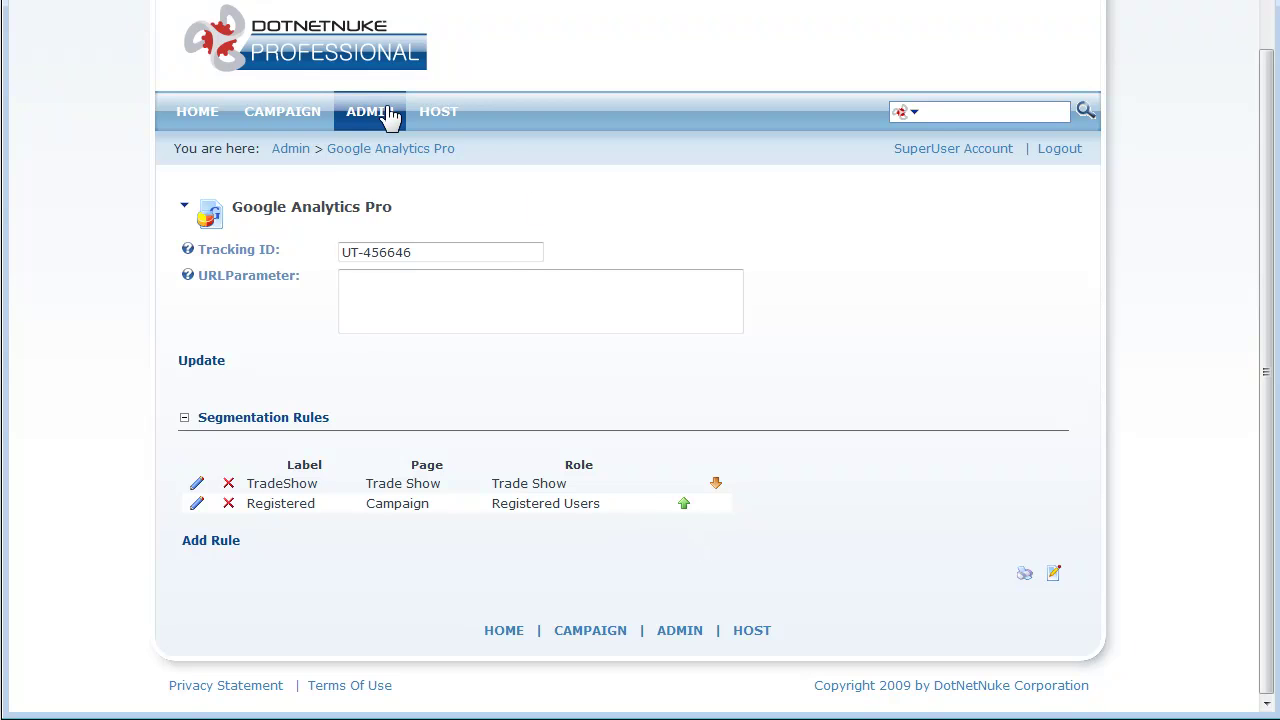
{"action": "mouse_move", "coordinate": [388, 117]}
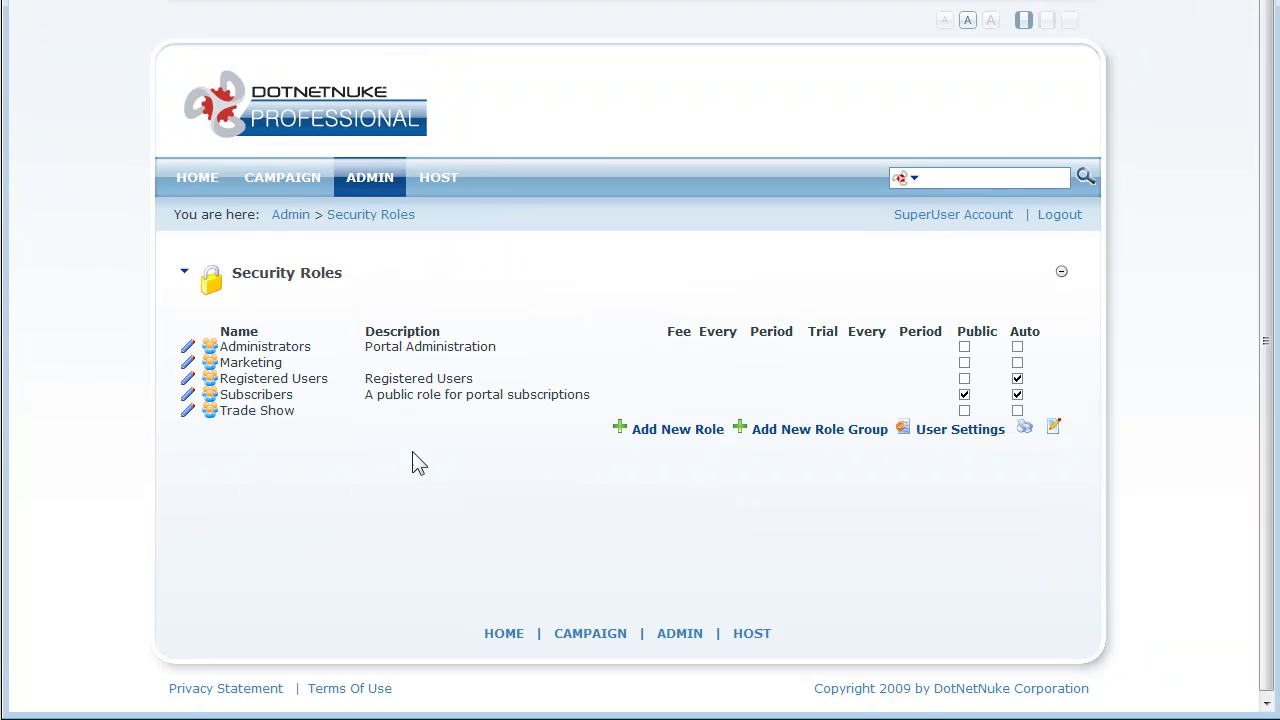
Step: Review the Trade Show role's members, then log out
{"action": "left_click", "coordinate": [211, 413]}
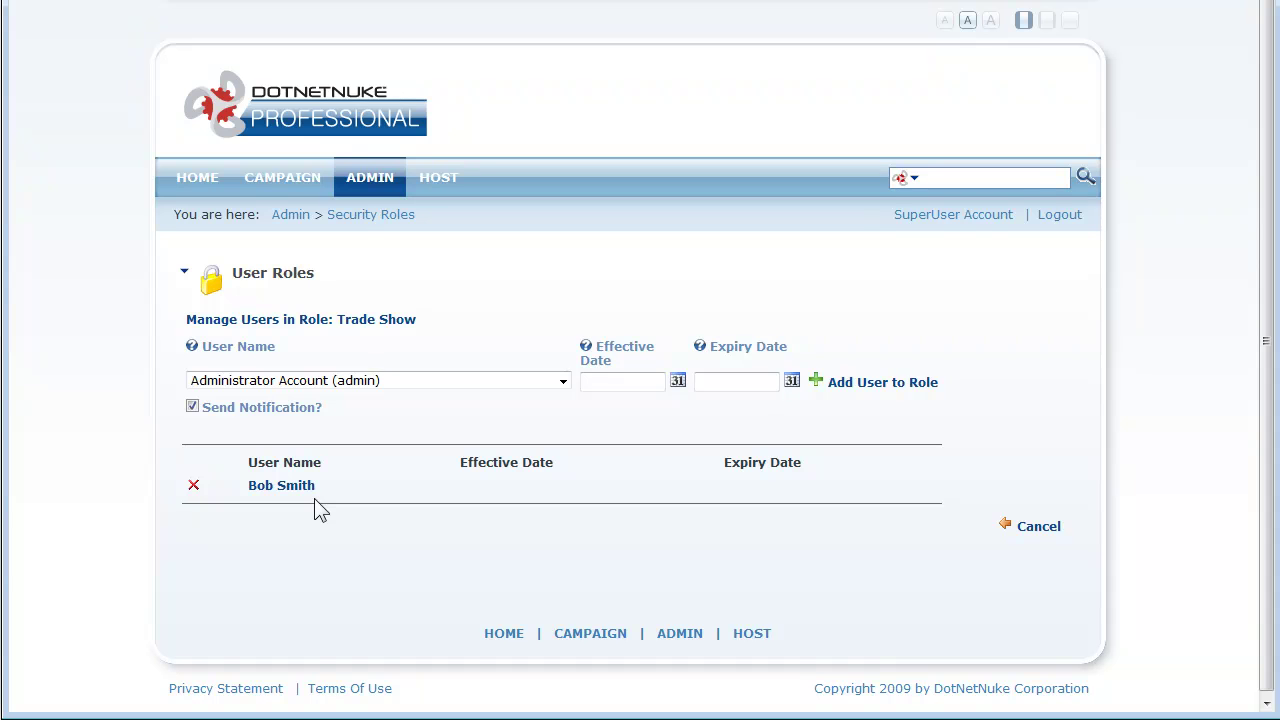
{"action": "left_click", "coordinate": [1058, 216]}
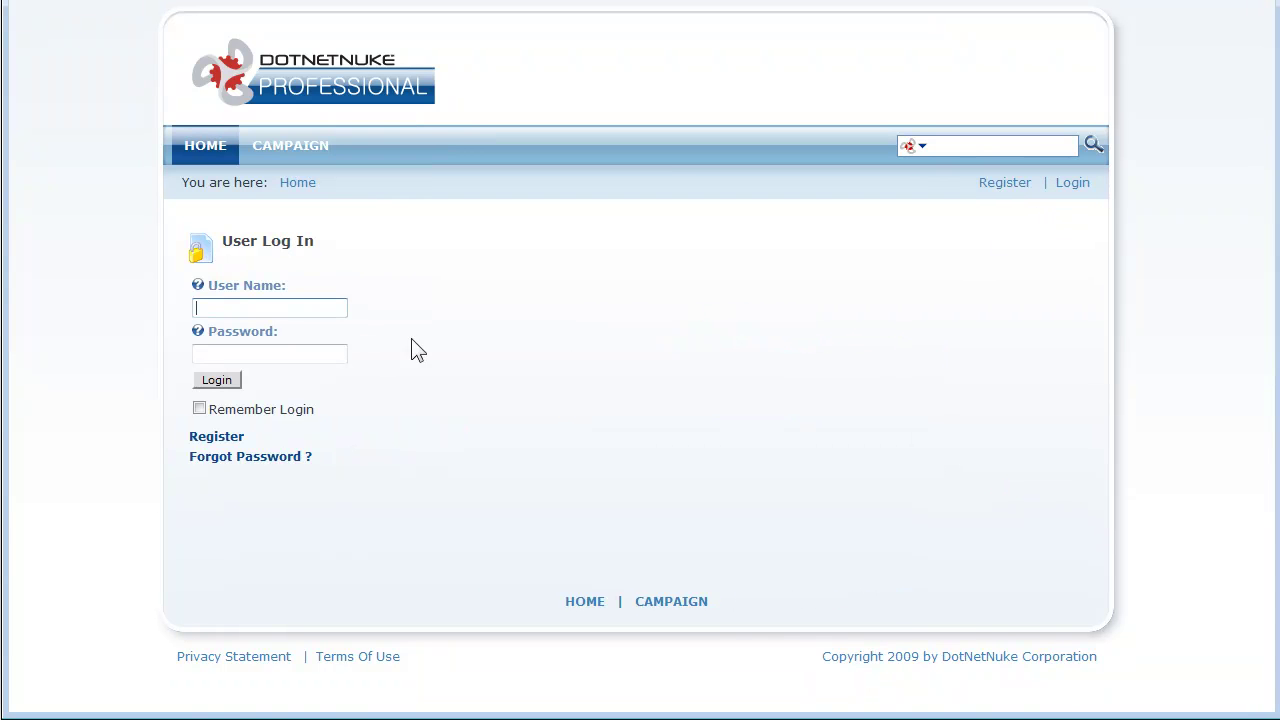
Step: Log in with the Trade Show user's user name and password and go to the Campaign page
{"action": "type", "text": "bob"}
{"action": "key", "text": "Tab"}
{"action": "type", "text": "1234567890"}
{"action": "left_click", "coordinate": [215, 383]}
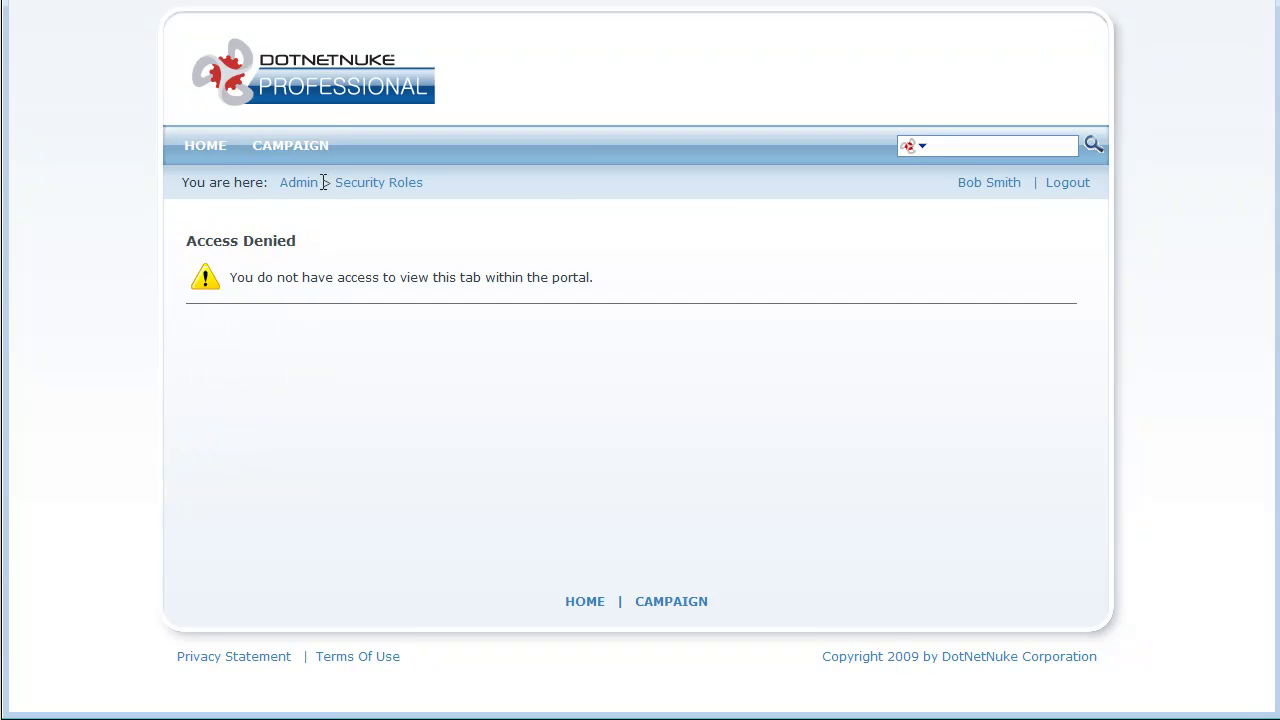
{"action": "left_click", "coordinate": [300, 148]}
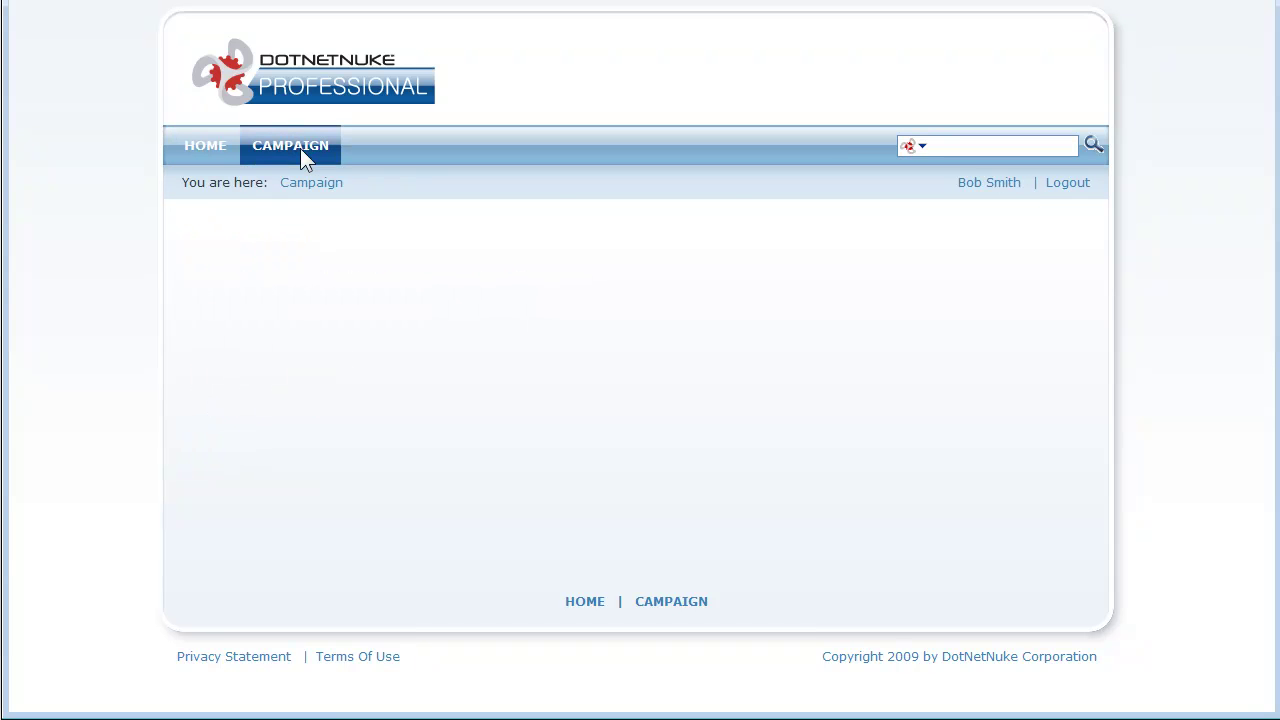
{"action": "key", "text": "alt+v"}
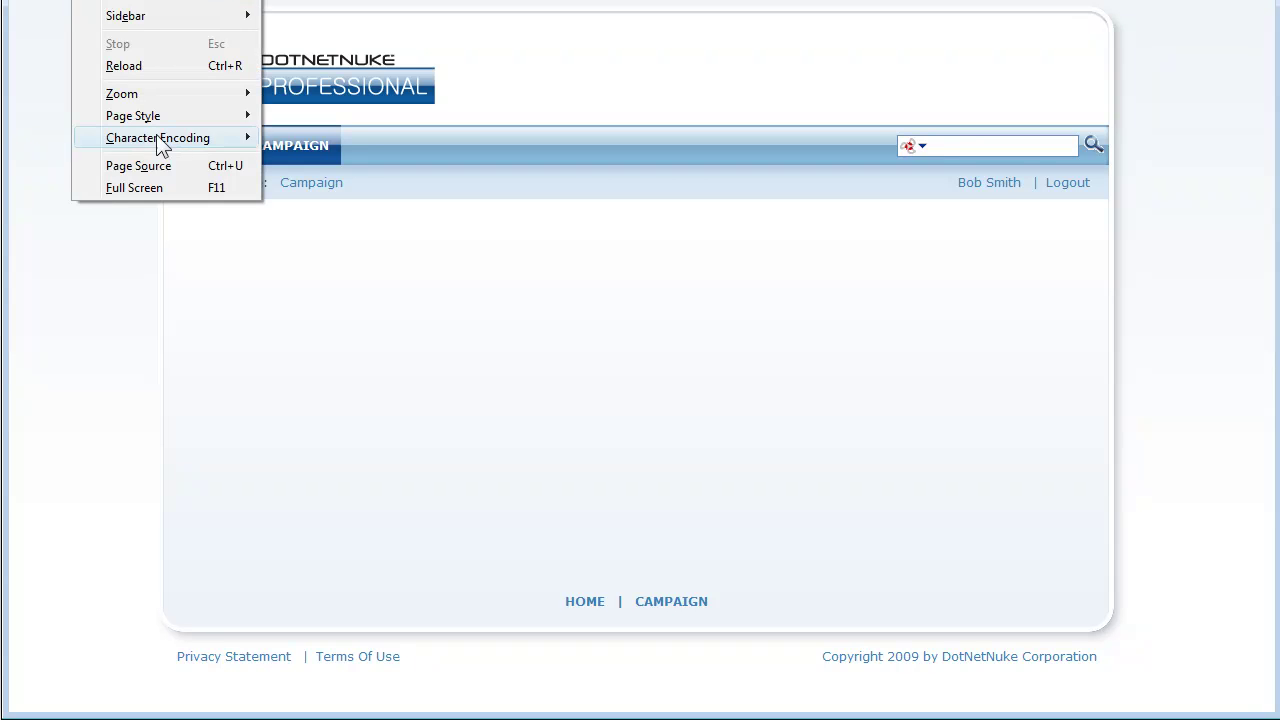
{"action": "left_click", "coordinate": [155, 162]}
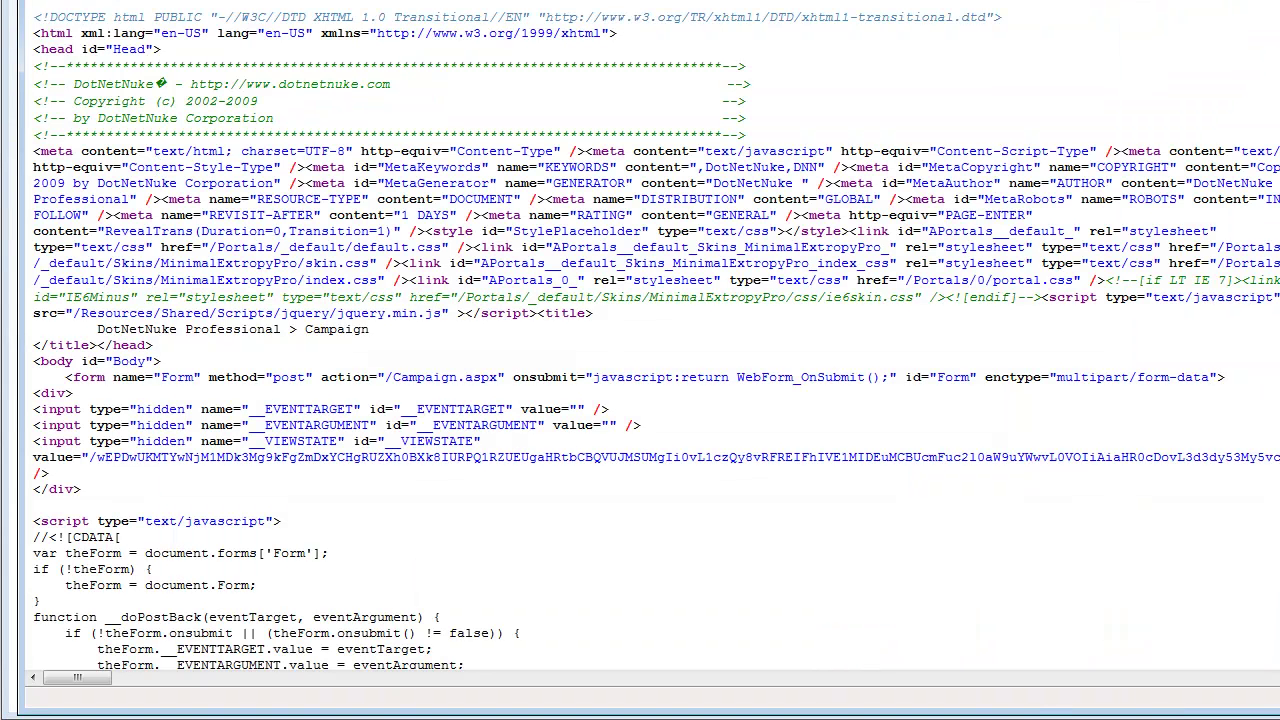
{"action": "scroll", "coordinate": [640, 340], "scroll_direction": "down", "scroll_amount": 20}
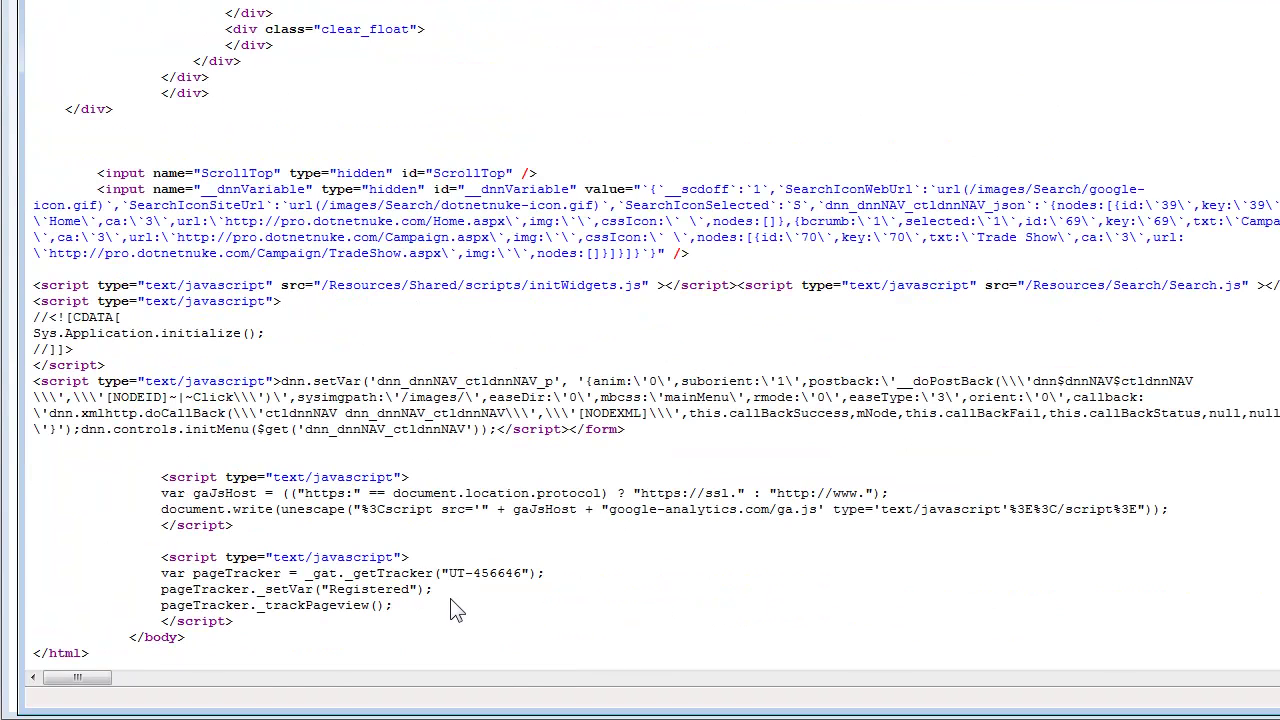
{"action": "left_click_drag", "start_coordinate": [458, 592], "coordinate": [143, 590]}
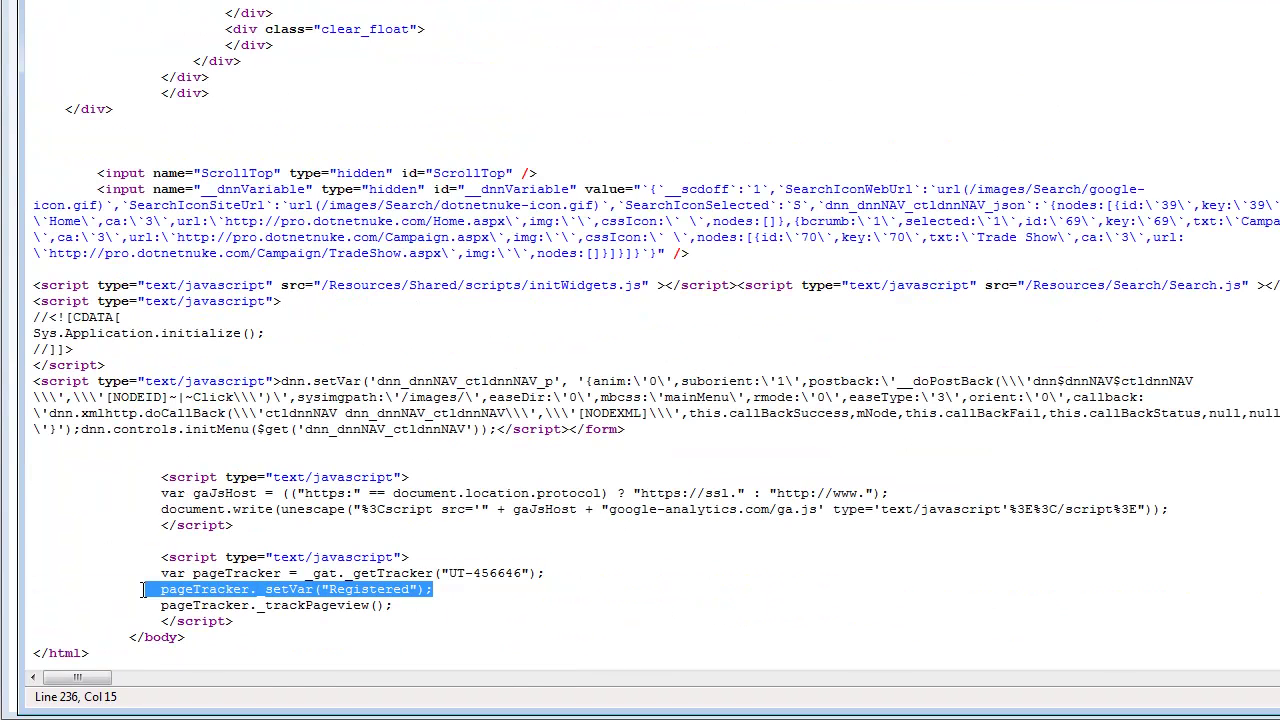
{"action": "left_click", "coordinate": [36, 4]}
{"action": "left_click", "coordinate": [36, 4]}
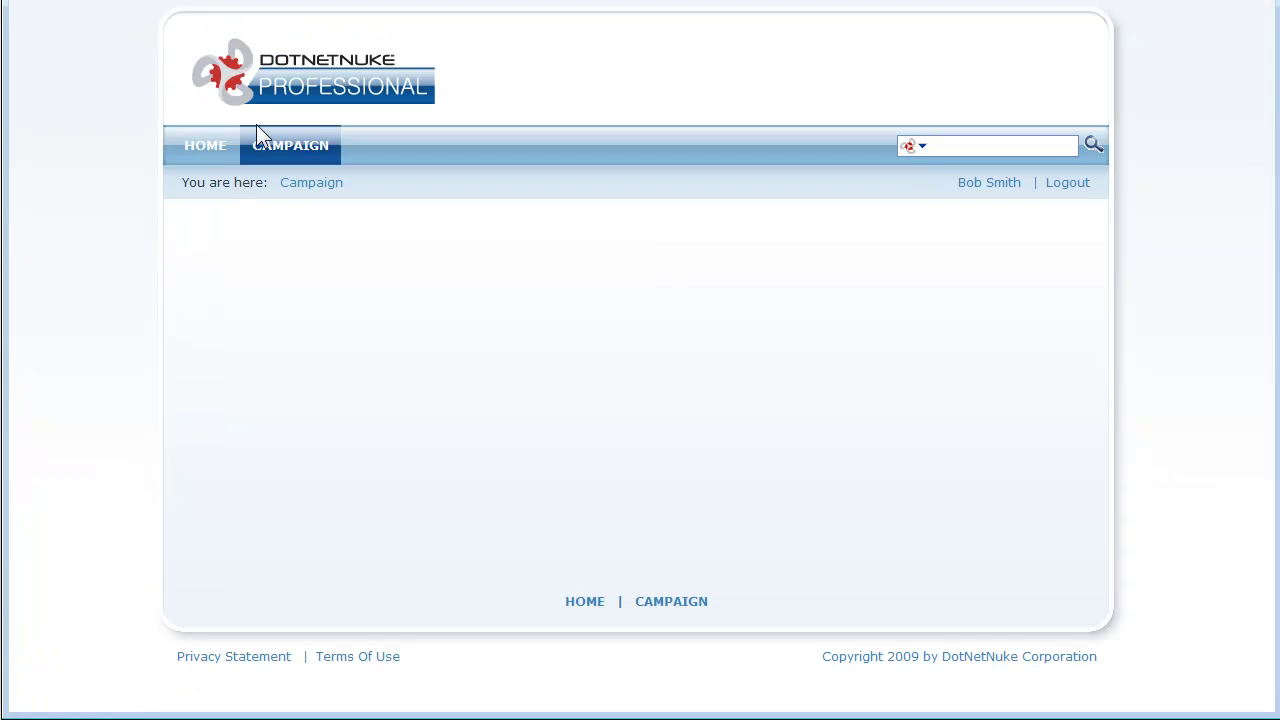
Step: Open the Trade Show campaign page and view its page source
{"action": "mouse_move", "coordinate": [281, 148]}
{"action": "left_click", "coordinate": [294, 180]}
{"action": "key", "text": "alt+v"}
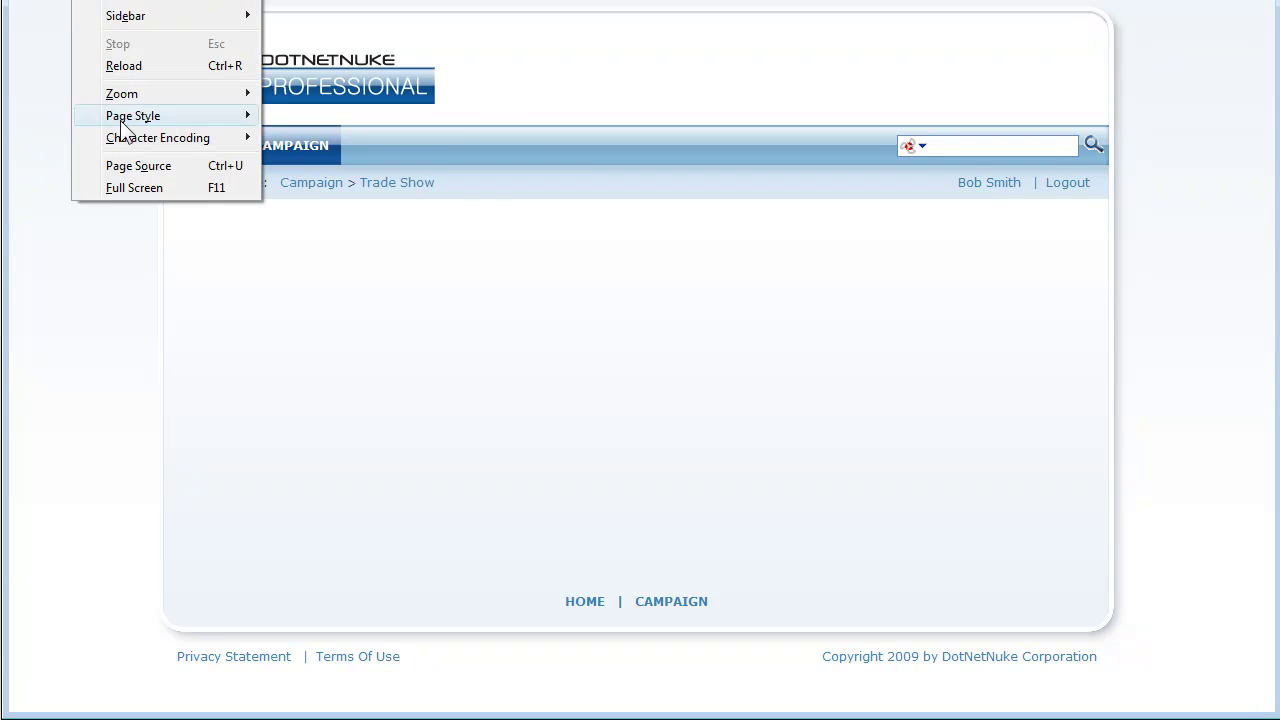
{"action": "left_click", "coordinate": [136, 170]}
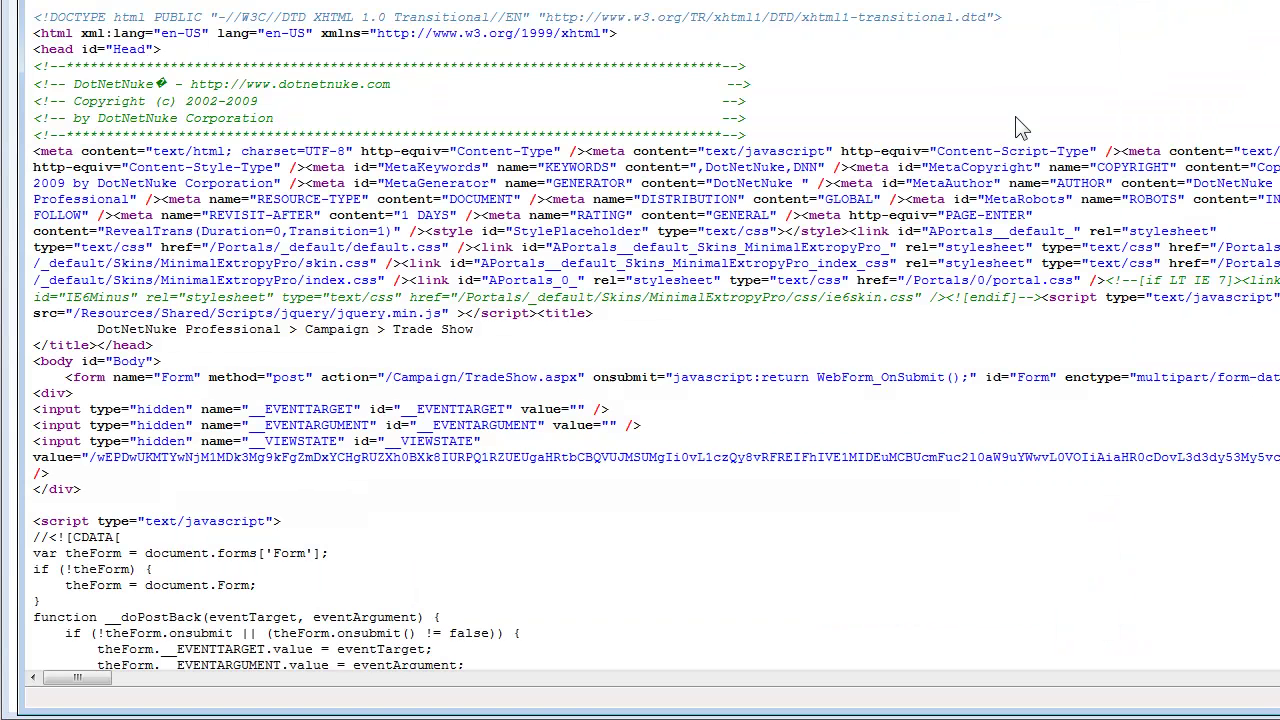
Step: Locate the pageTracker._setVar("TradeShow") line near the end of the source, then return to the Home page
{"action": "key", "text": "ctrl+End"}
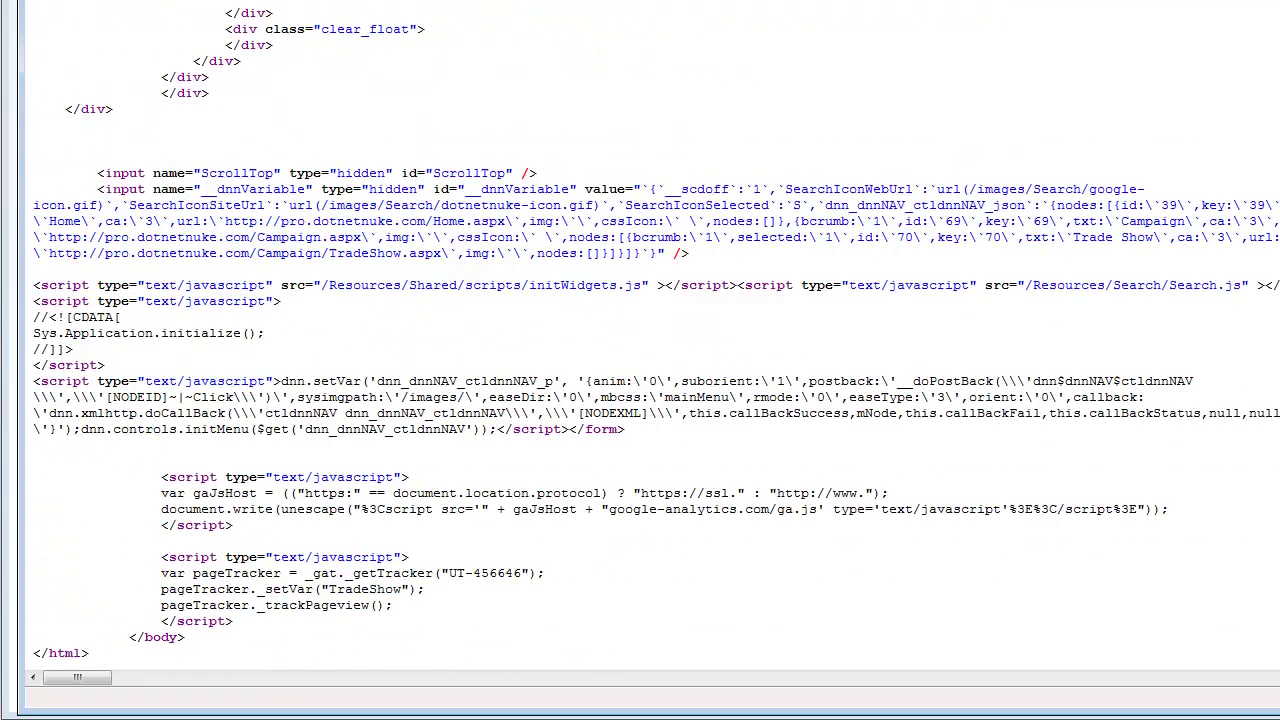
{"action": "key", "text": "ctrl+Home"}
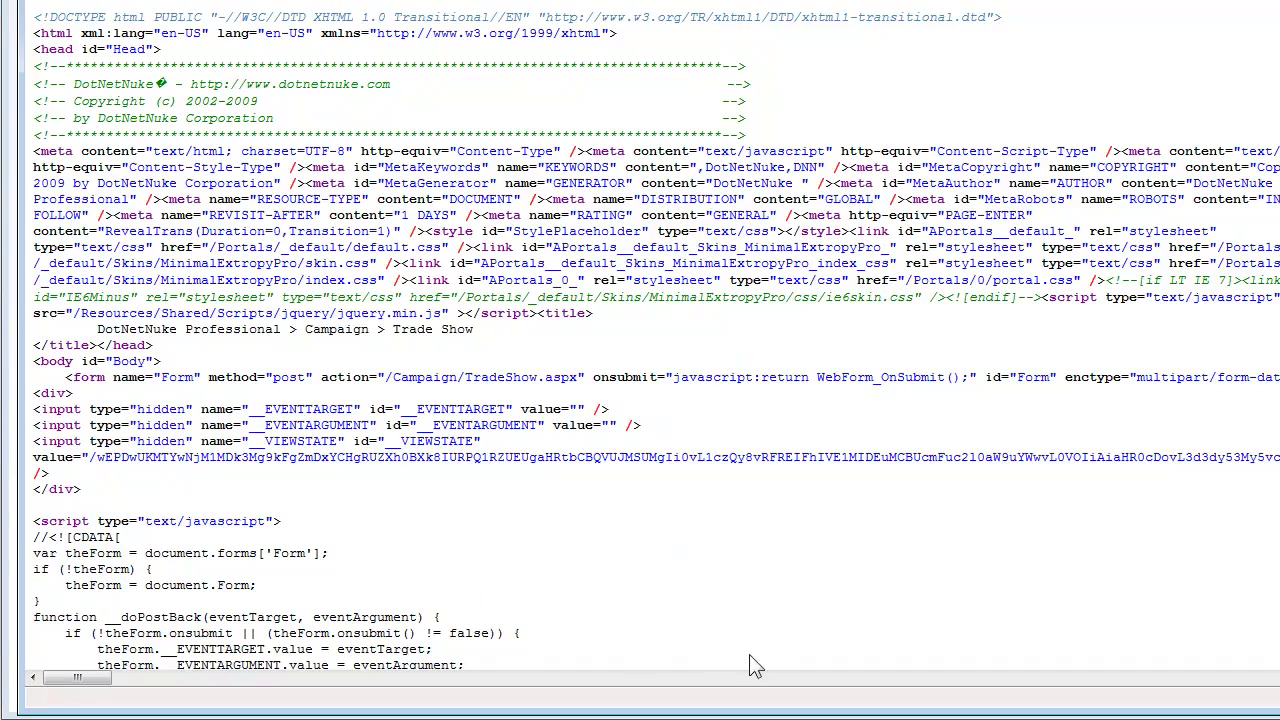
{"action": "key", "text": "ctrl+End"}
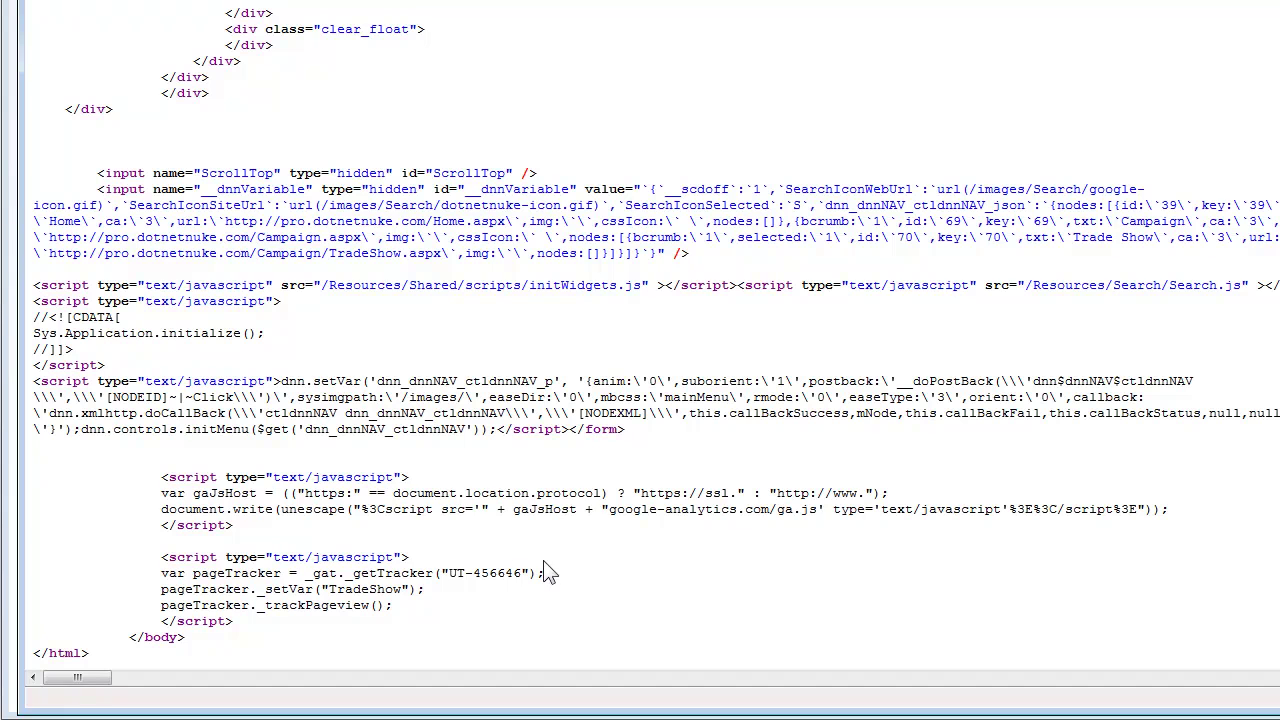
{"action": "left_click_drag", "start_coordinate": [425, 589], "coordinate": [159, 590]}
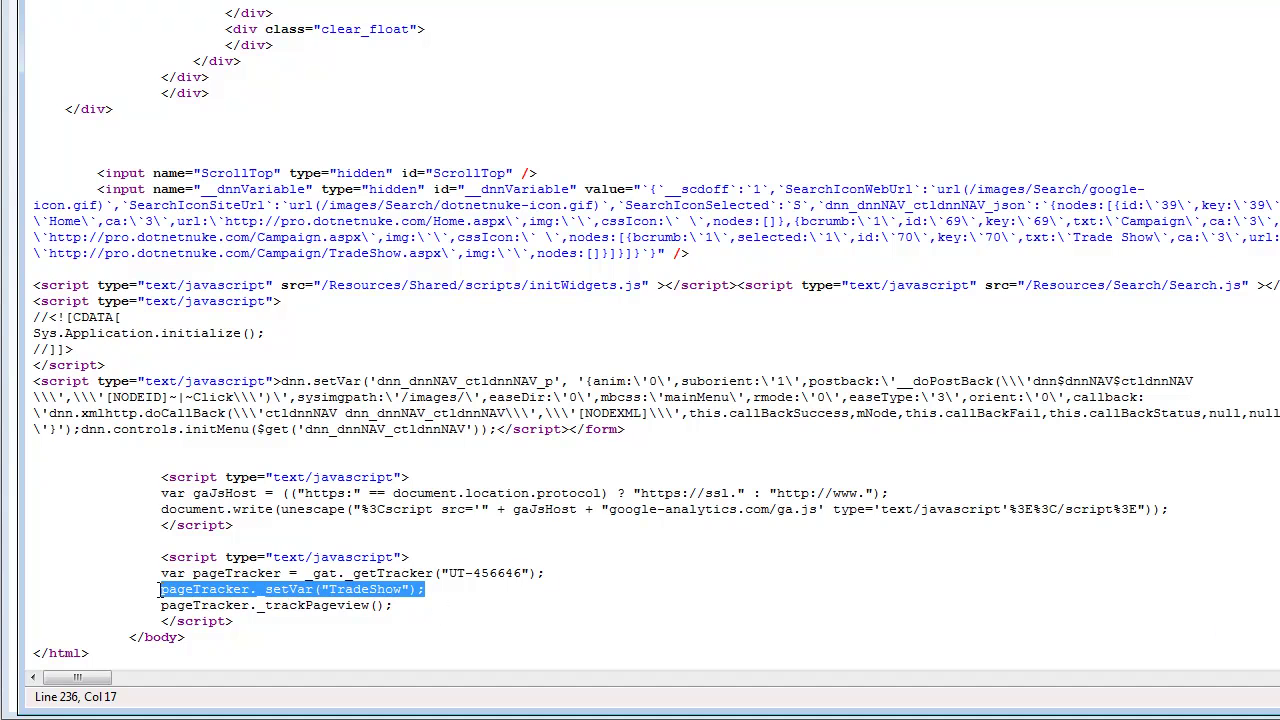
{"action": "left_click", "coordinate": [425, 493]}
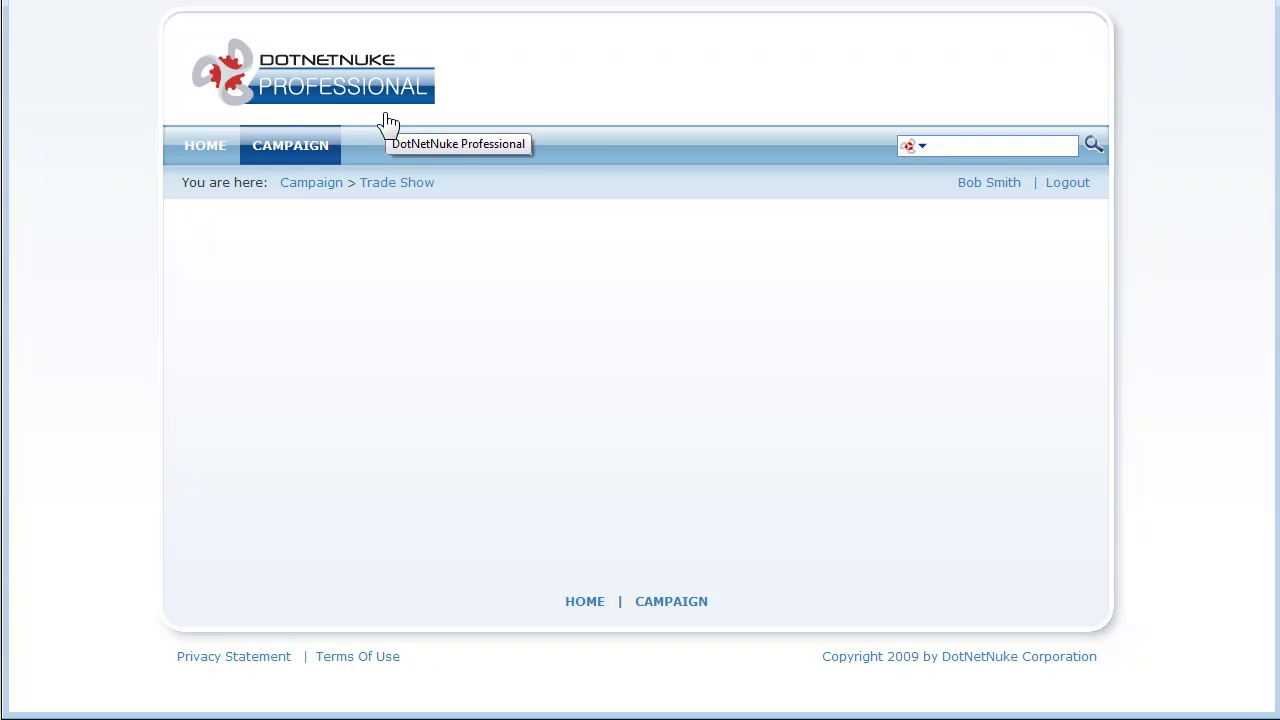
{"action": "left_click", "coordinate": [189, 155]}
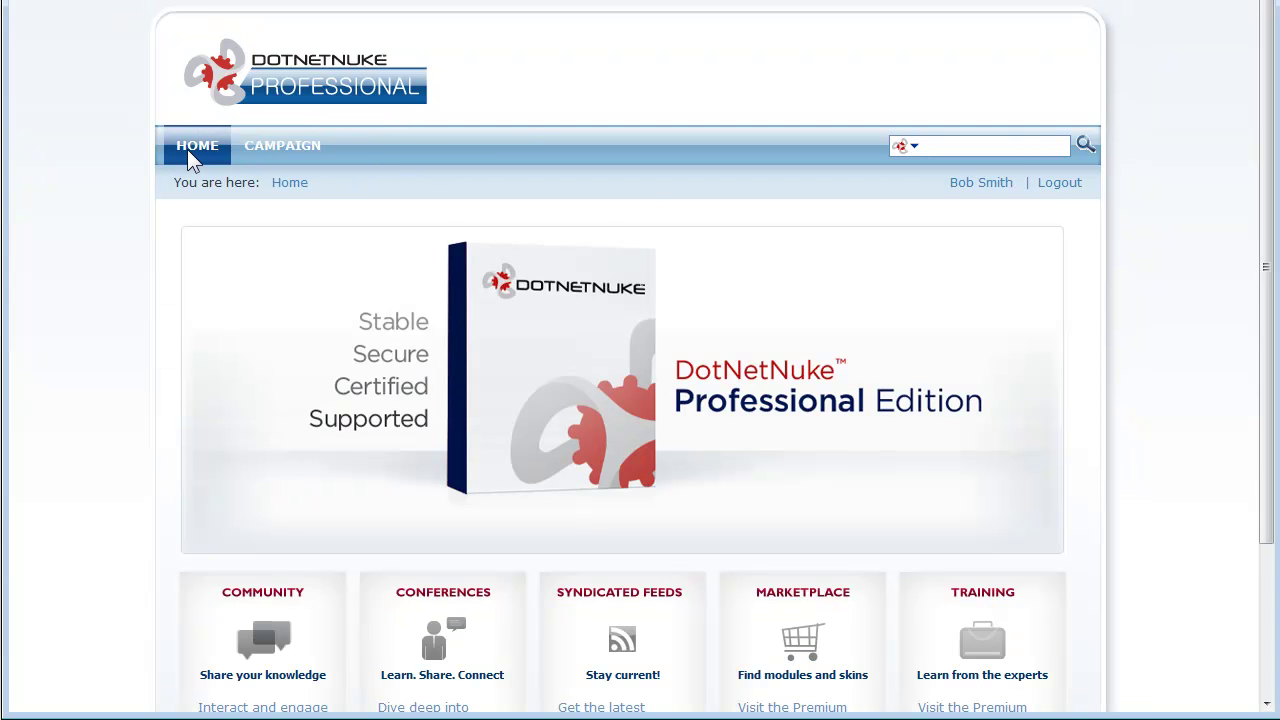